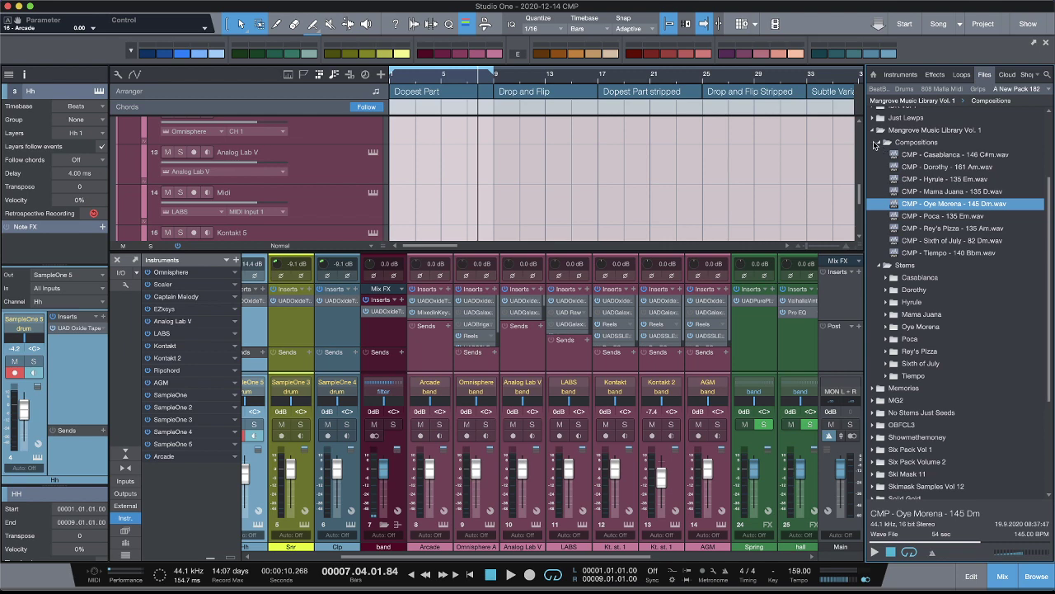
# Step: Solo the Arcade track in the arrangement
pyautogui.scroll(-1, 879, 146)
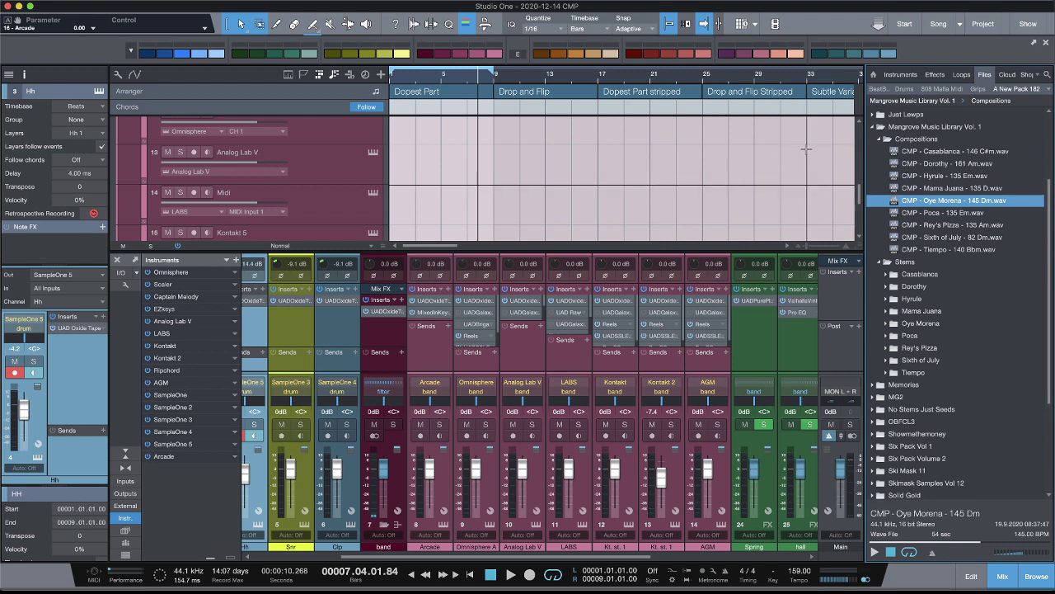
pyautogui.scroll(-3, 520, 176)
pyautogui.scroll(5, 488, 170)
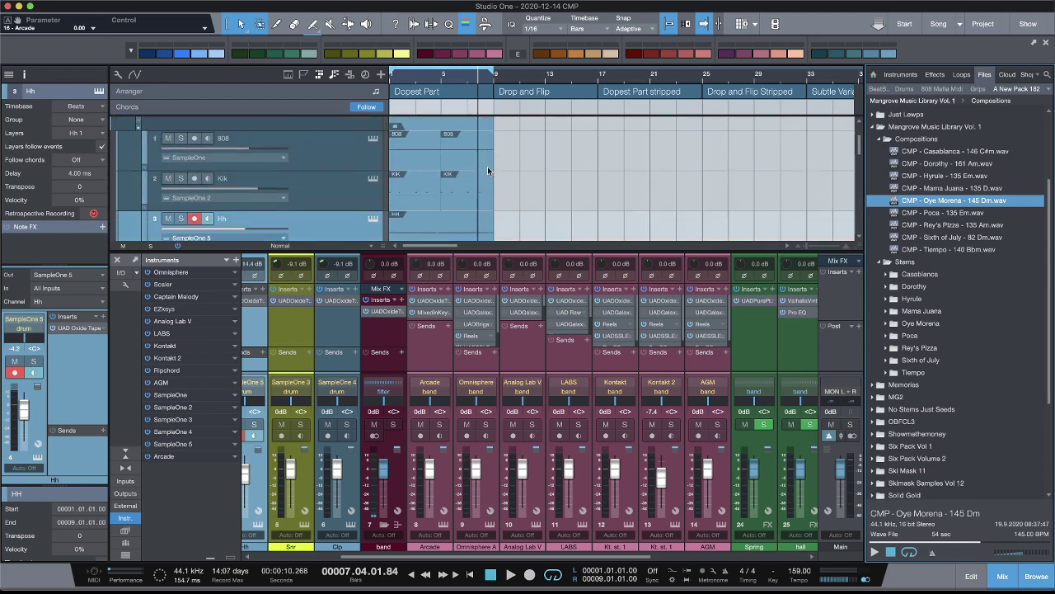
pyautogui.scroll(3, 488, 170)
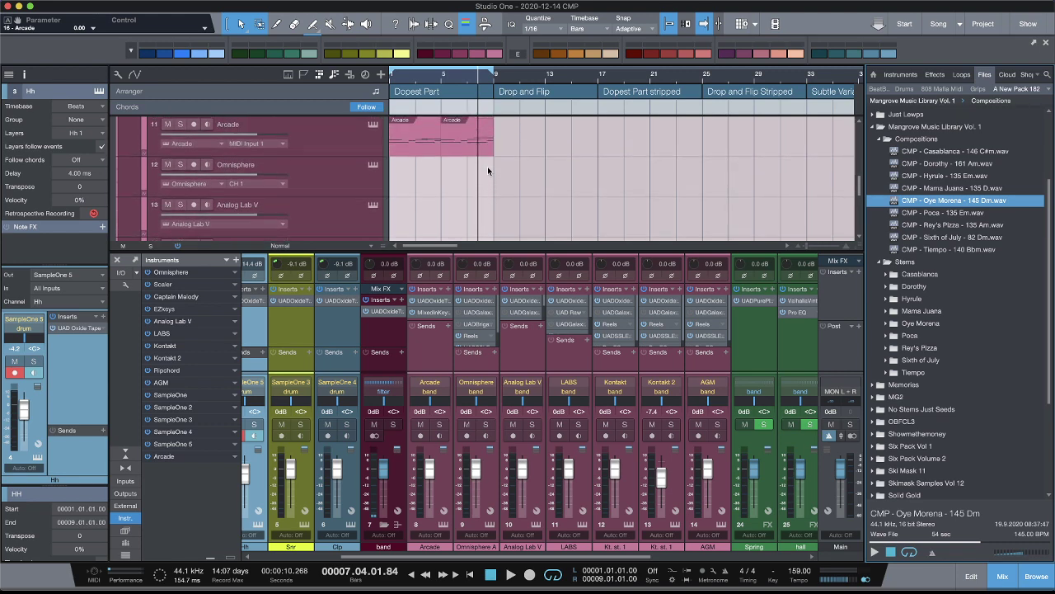
pyautogui.click(180, 146)
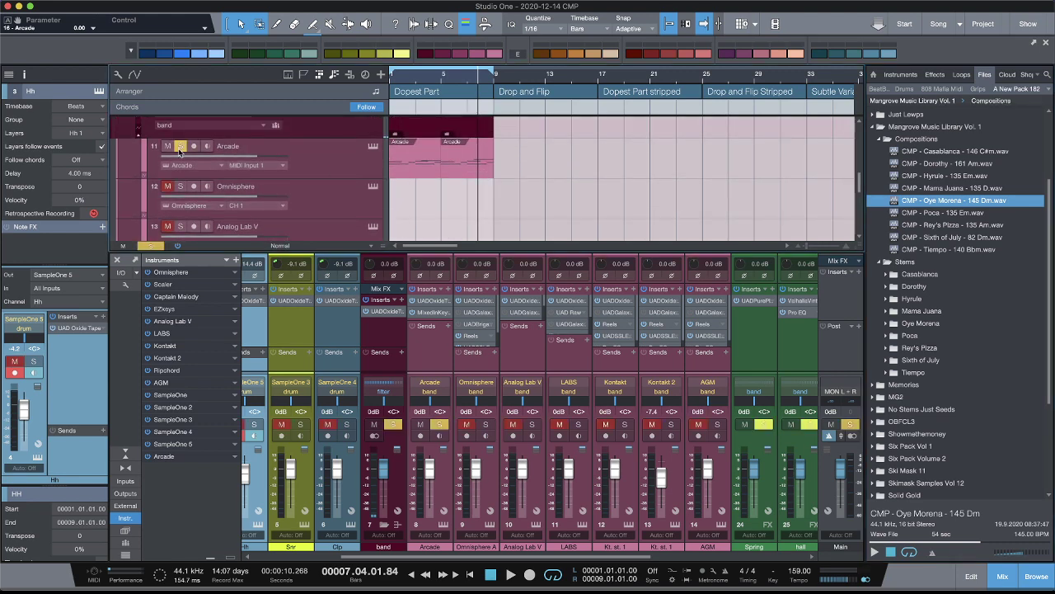
# Step: Open the Arcade track's instrument editor and position its window so the file browser stays accessible
pyautogui.click(373, 147)
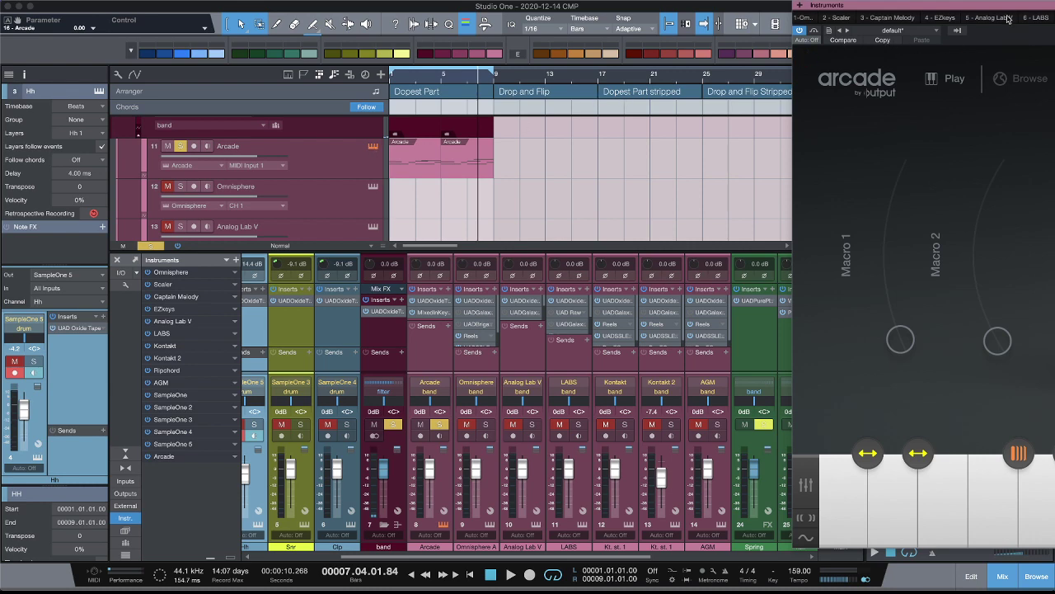
pyautogui.moveTo(1002, 17); pyautogui.dragTo(302, 14)
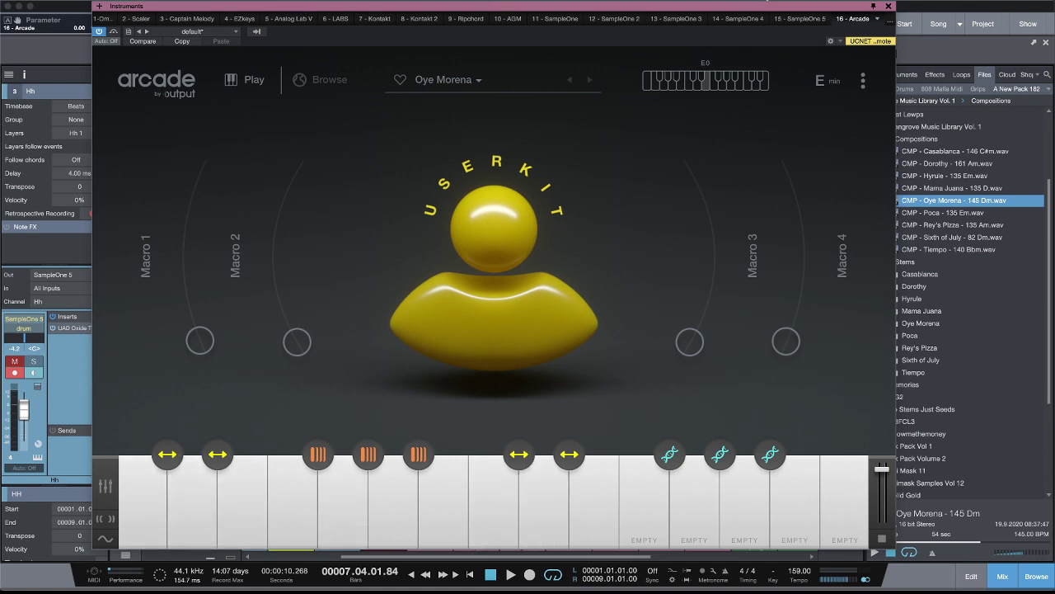
pyautogui.moveTo(780, 7); pyautogui.dragTo(741, 9)
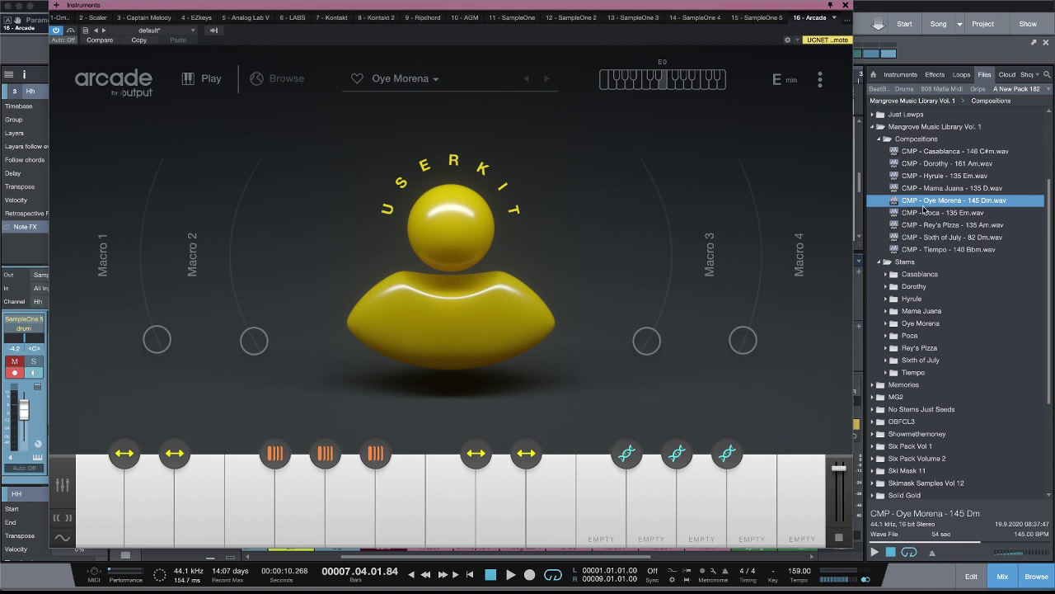
# Step: Expand the Oye Morena stems folder and bring its Pad 2.wav and Guitar.wav samples onto the Arcade keys
pyautogui.click(886, 324)
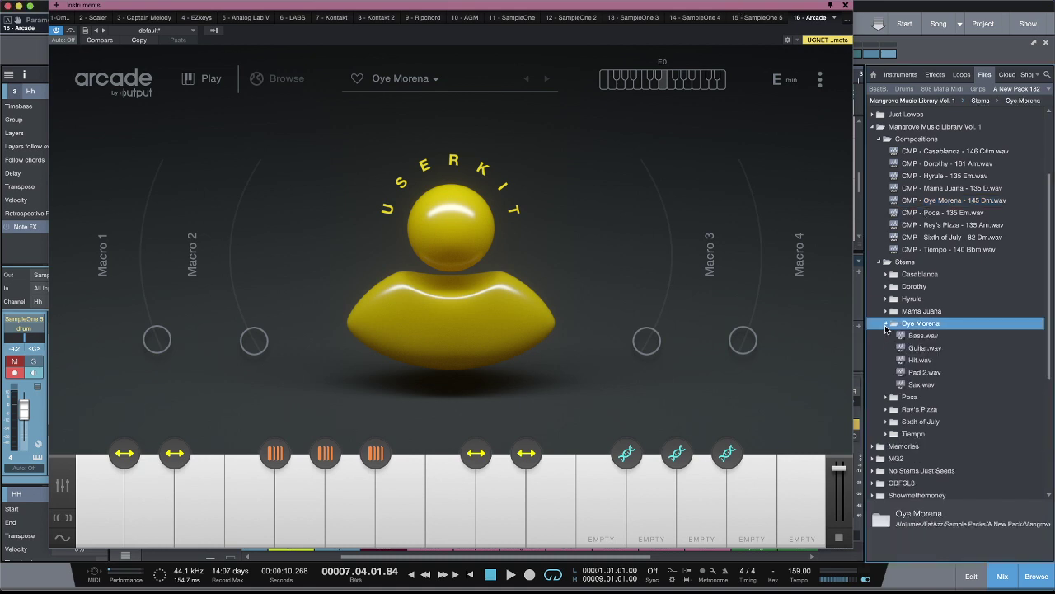
pyautogui.scroll(-1, 921, 348)
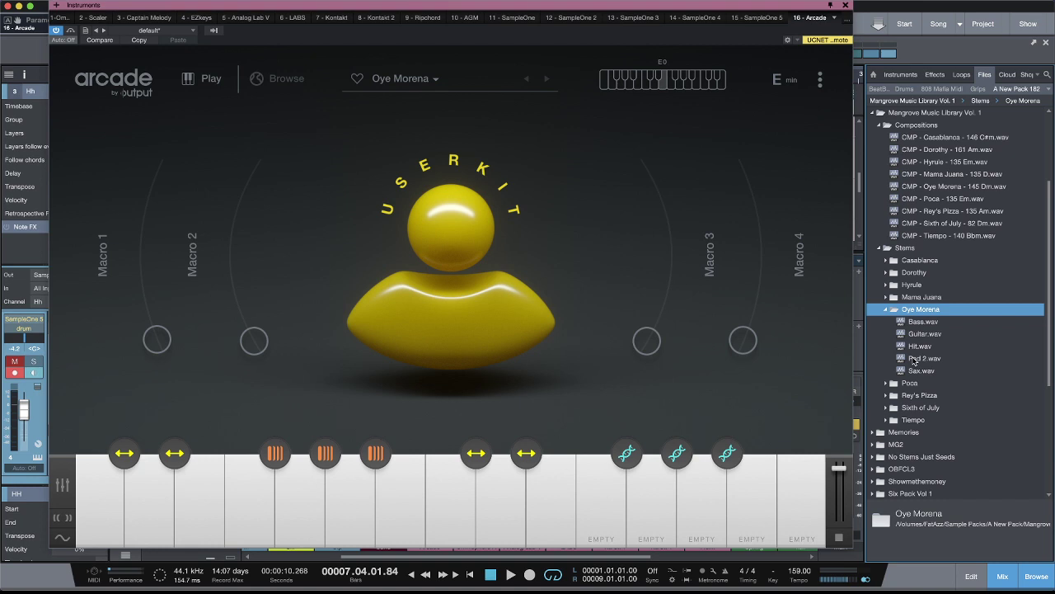
pyautogui.moveTo(913, 360); pyautogui.dragTo(149, 499)
pyautogui.moveTo(918, 334); pyautogui.dragTo(209, 508)
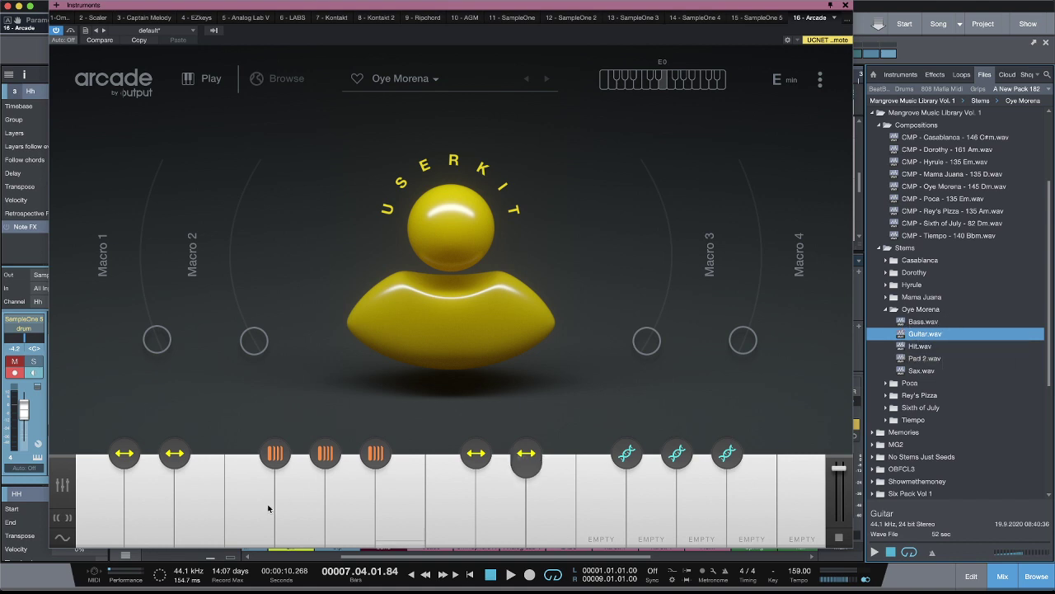
# Step: Review the Guitar.wav, Hit.wav and Pad 2.wav sample settings and the mixer in Arcade, closing the instrument window when done
pyautogui.click(98, 536)
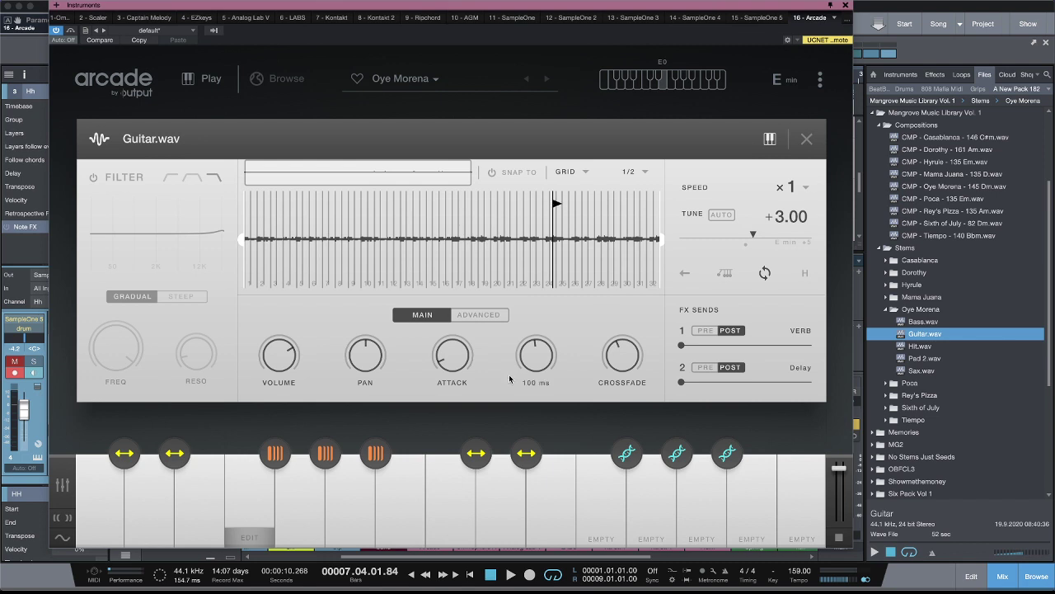
pyautogui.click(307, 536)
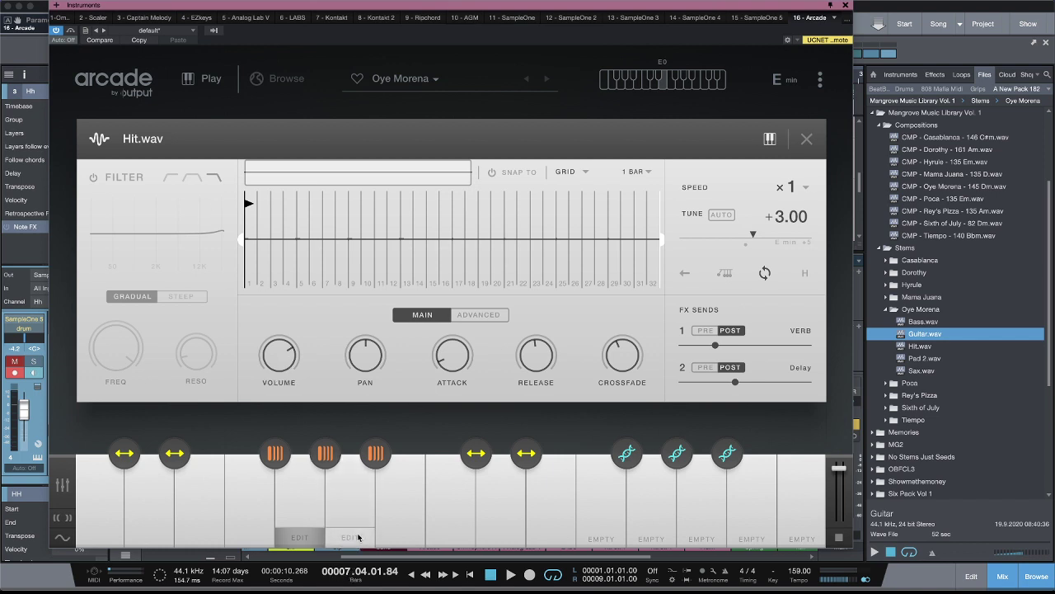
pyautogui.click(326, 480)
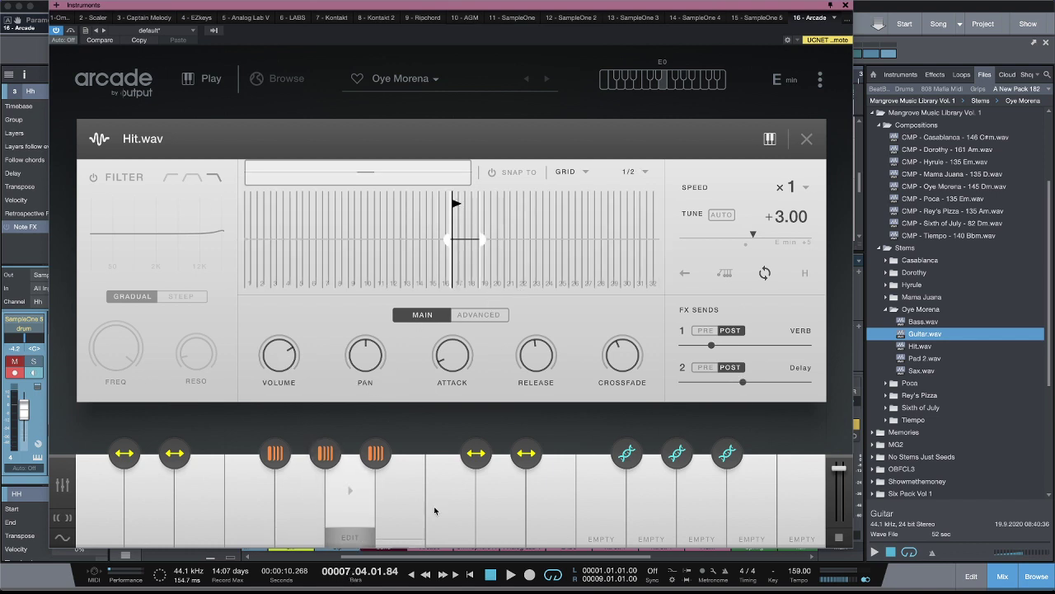
pyautogui.moveTo(359, 456)
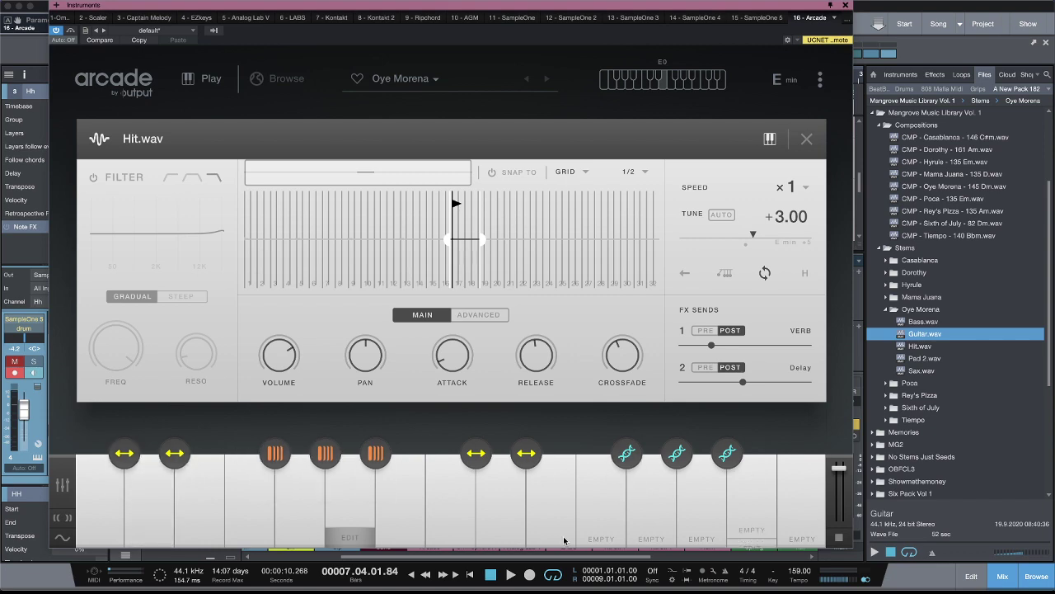
pyautogui.click(403, 528)
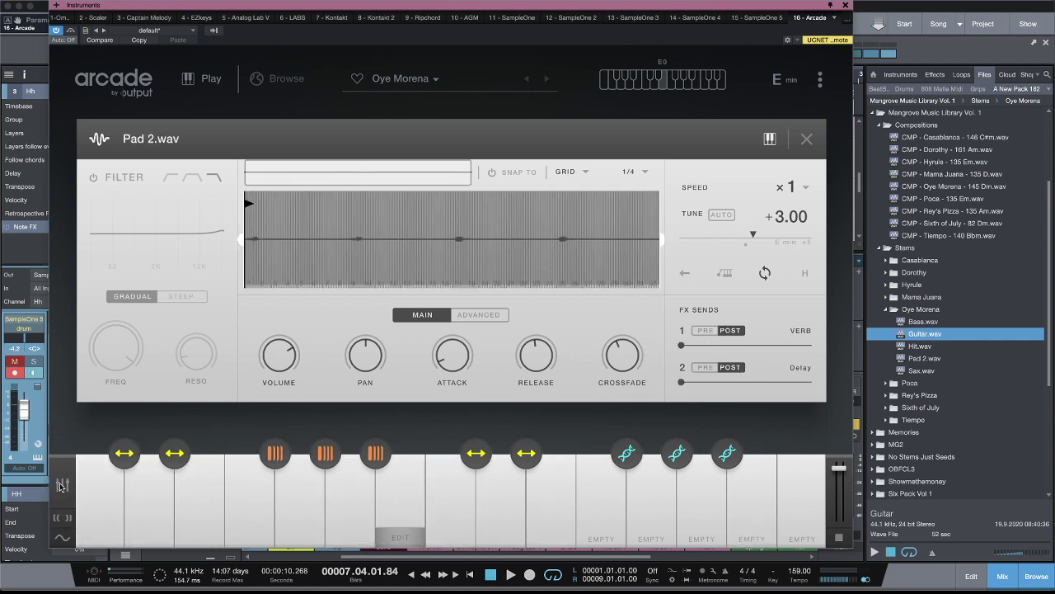
pyautogui.click(62, 485)
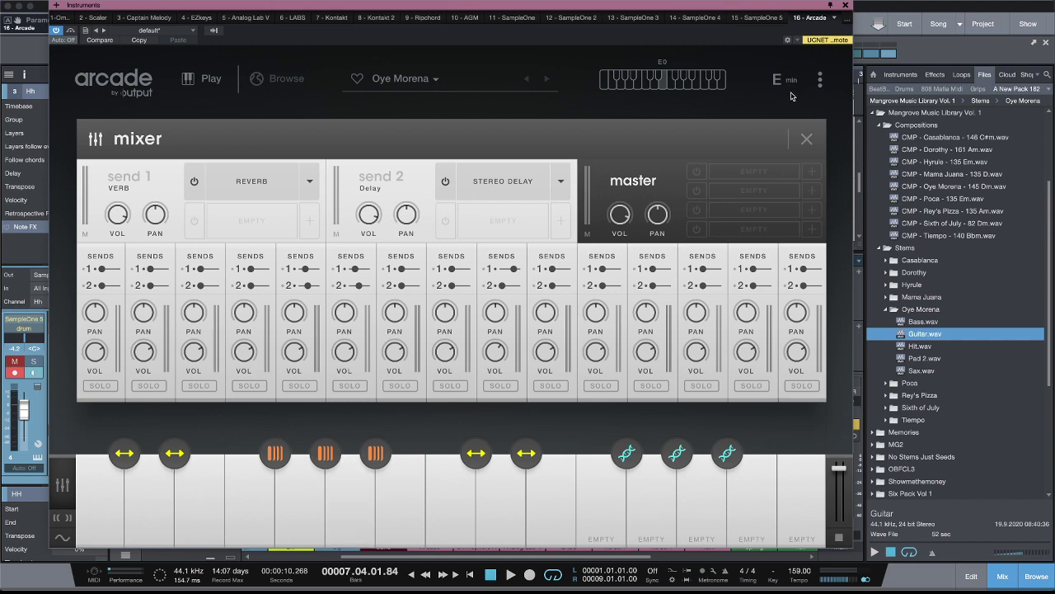
pyautogui.click(845, 5)
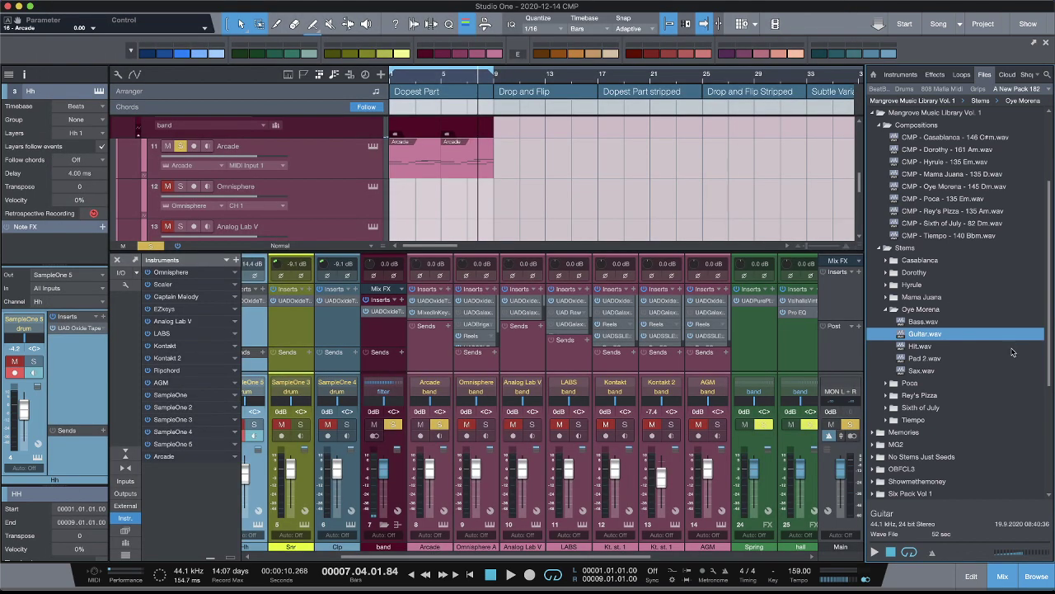
# Step: Preview the composition file CMP - Oye Morena - 145 Dm.wav in the browser at a raised preview volume
pyautogui.click(939, 188)
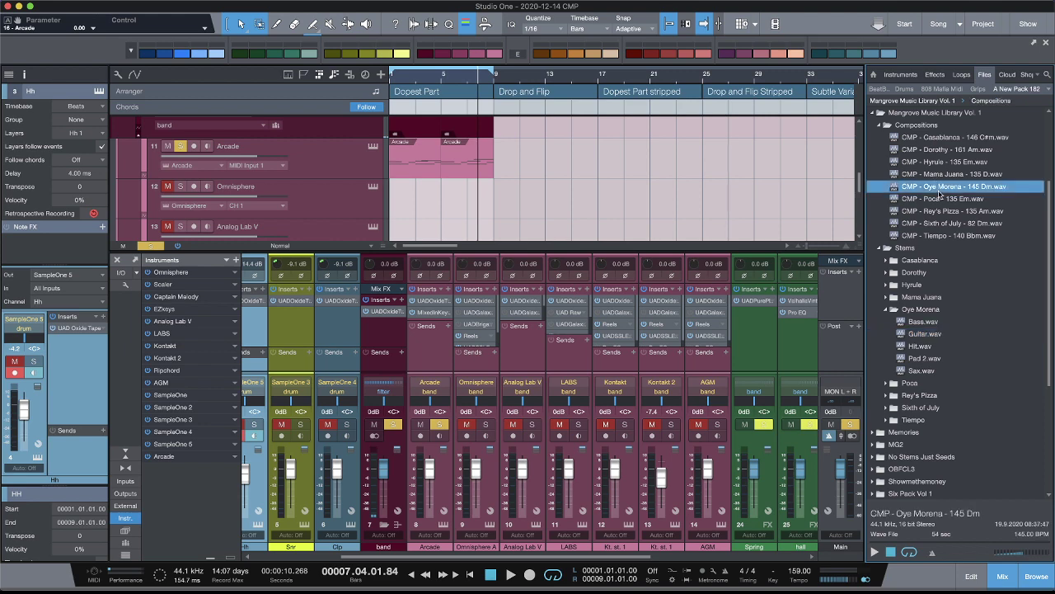
pyautogui.click(874, 552)
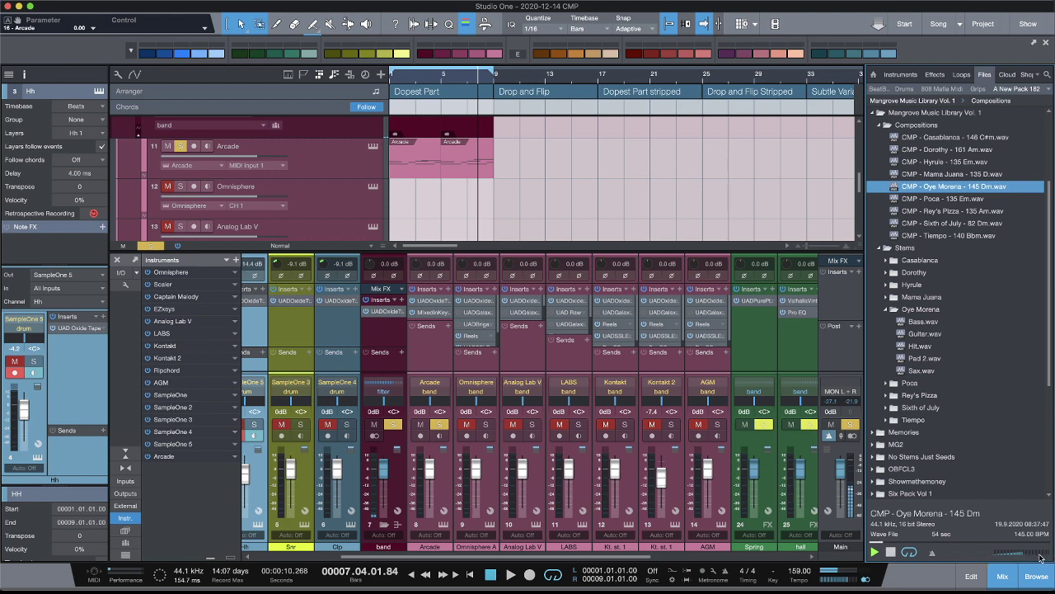
pyautogui.moveTo(1022, 555); pyautogui.dragTo(1048, 557)
pyautogui.click(891, 552)
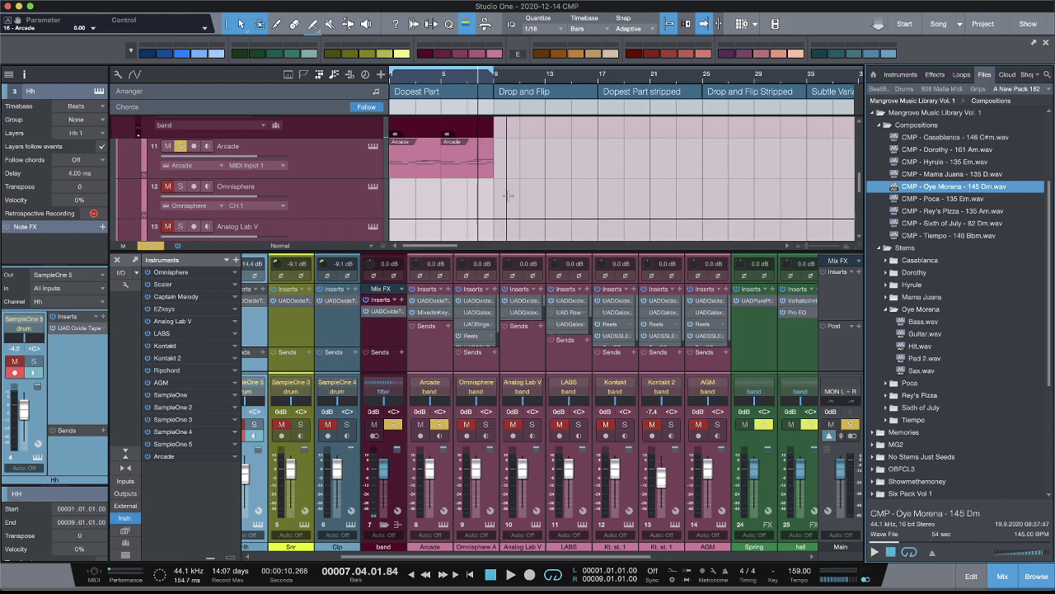
# Step: Play the looped part, remove the solo from the Arcade track and enable the insert effects on the mixbus channel
pyautogui.press('space')
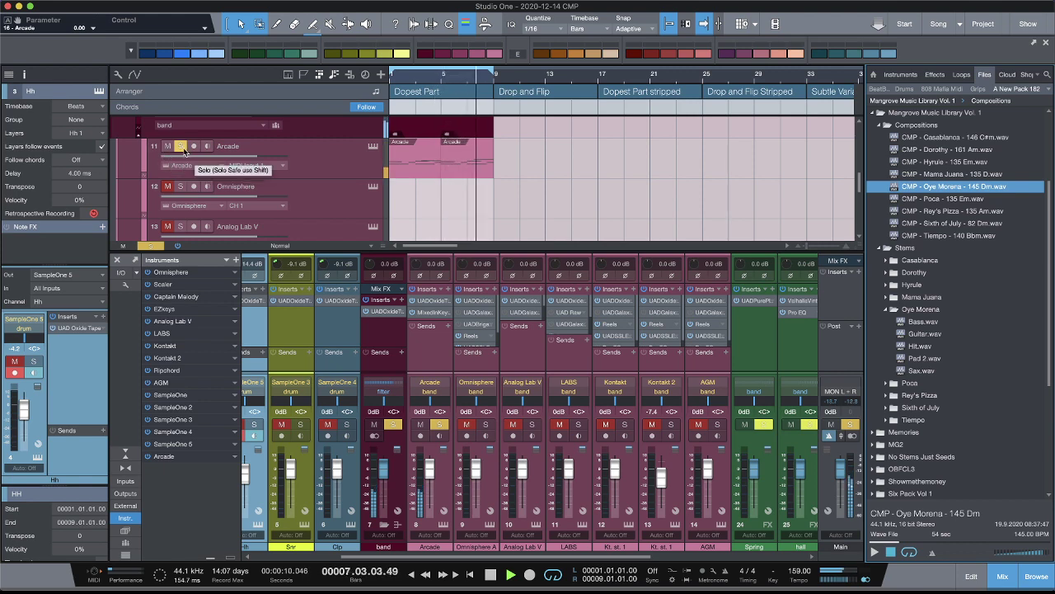
pyautogui.click(183, 149)
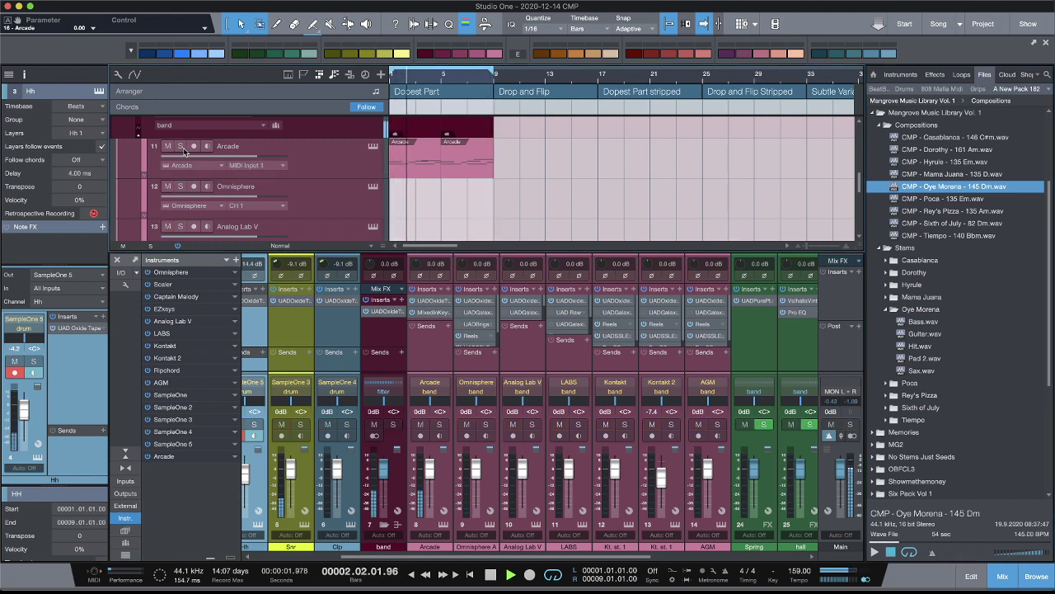
pyautogui.hscroll(6, 681, 399)
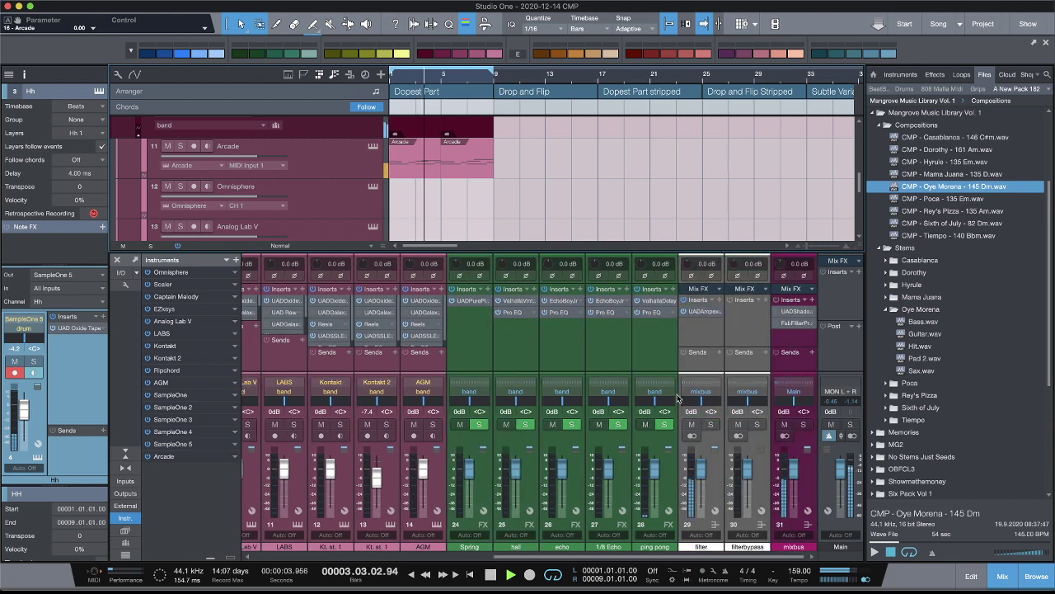
pyautogui.click(775, 302)
pyautogui.press('space')
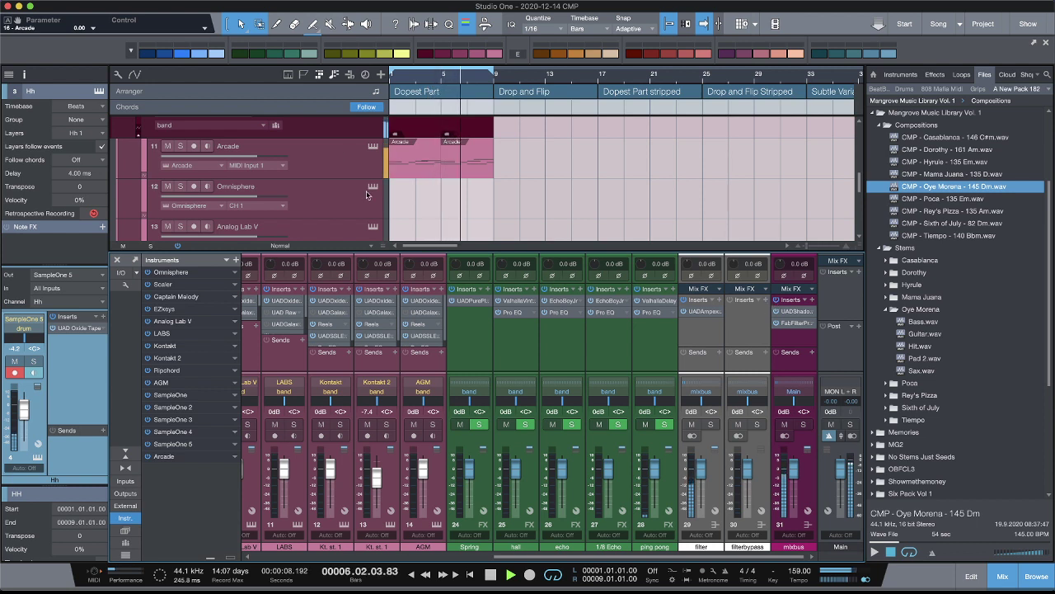
# Step: Open the first Arcade part in the note editor and select its upper notes across bars 1 to 4
pyautogui.doubleClick(435, 171)
pyautogui.press('space')
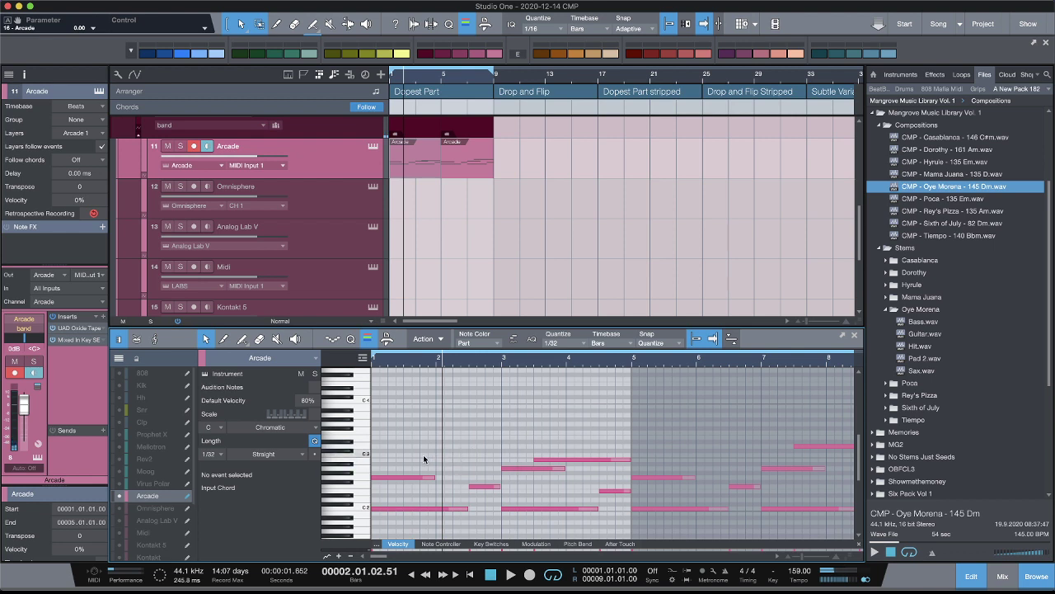
pyautogui.moveTo(408, 450); pyautogui.dragTo(624, 497)
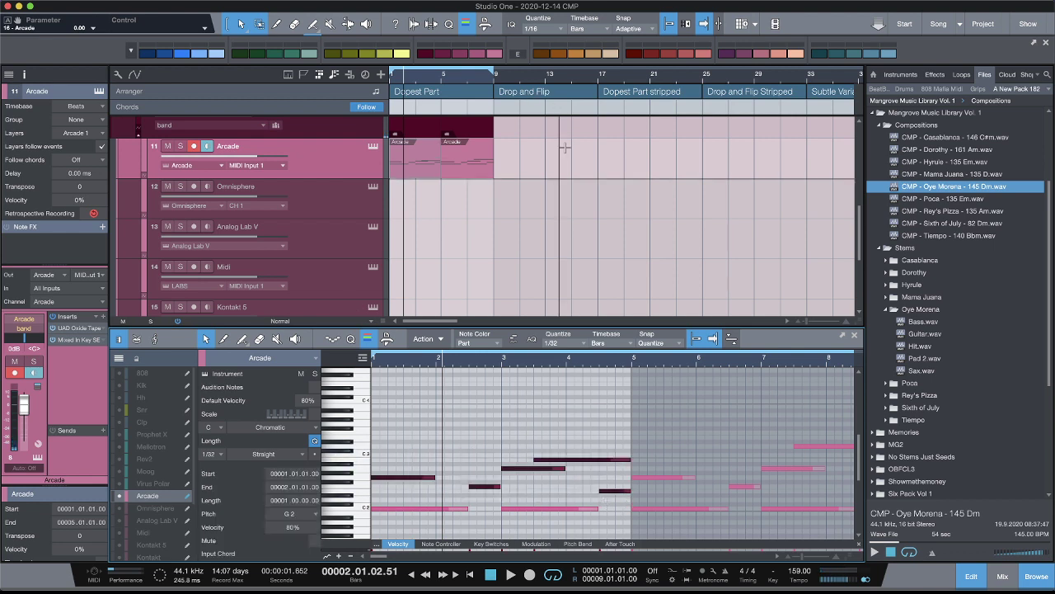
# Step: Merge the two Arcade parts into a single part and copy it to bar 17 under Dopest Part stripped
pyautogui.moveTo(443, 146); pyautogui.dragTo(396, 138)
pyautogui.click(628, 166)
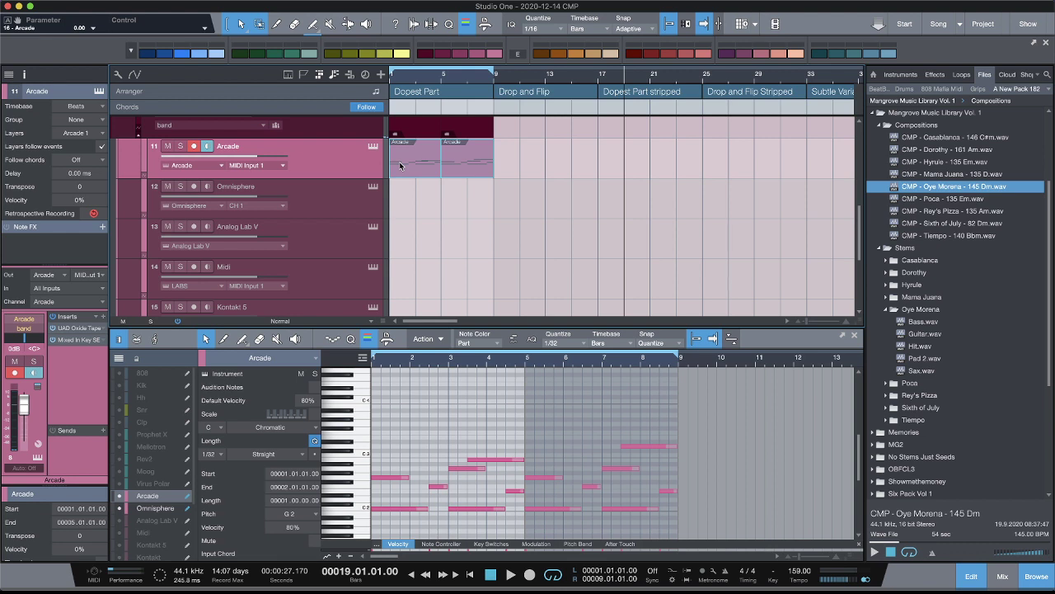
pyautogui.press('g')
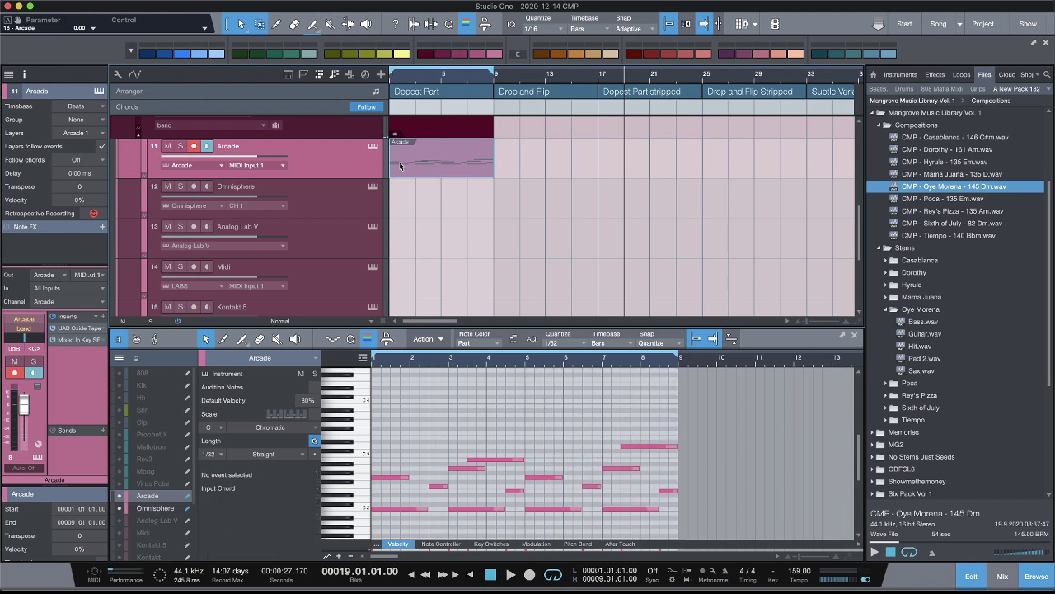
pyautogui.moveTo(400, 166); pyautogui.dragTo(426, 165)
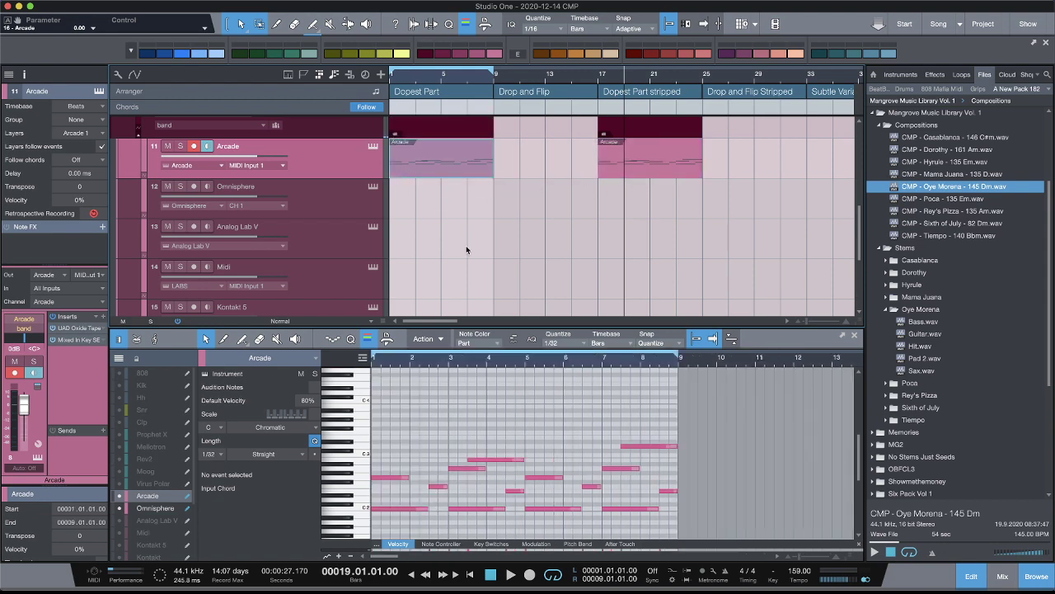
# Step: Delete every note except B 2 and D 3 from the first Arcade part and move the B 2 note to bar 1
pyautogui.moveTo(387, 469); pyautogui.dragTo(696, 531)
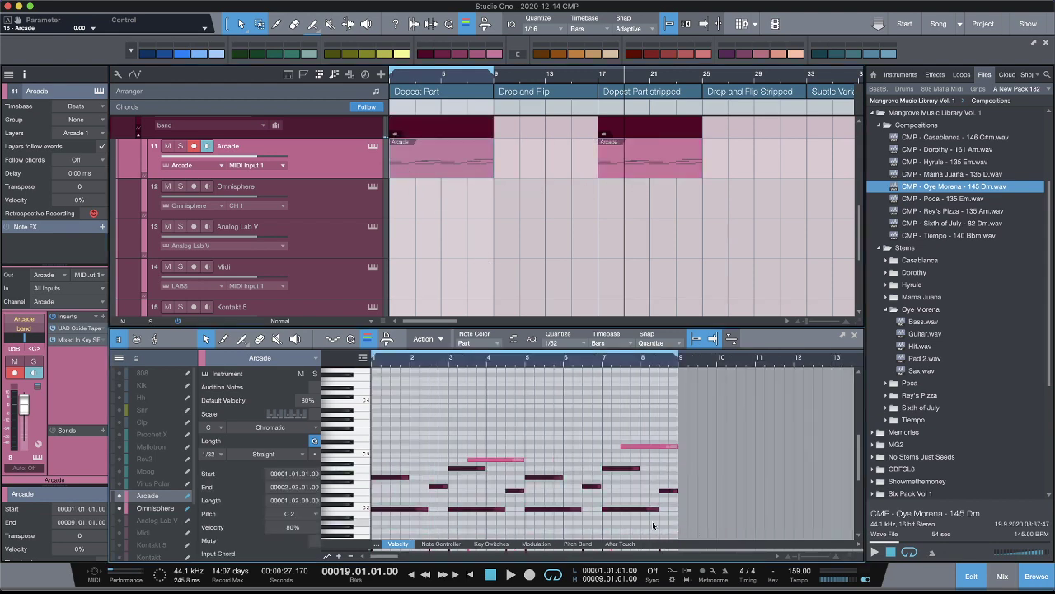
pyautogui.press('Delete')
pyautogui.moveTo(488, 458); pyautogui.dragTo(419, 462)
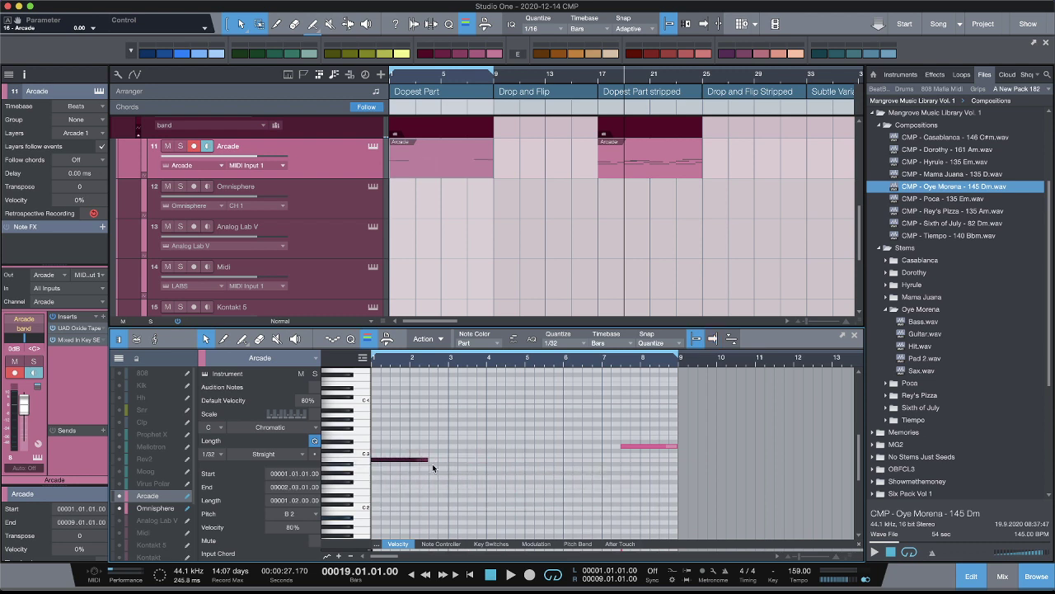
pyautogui.press('space')
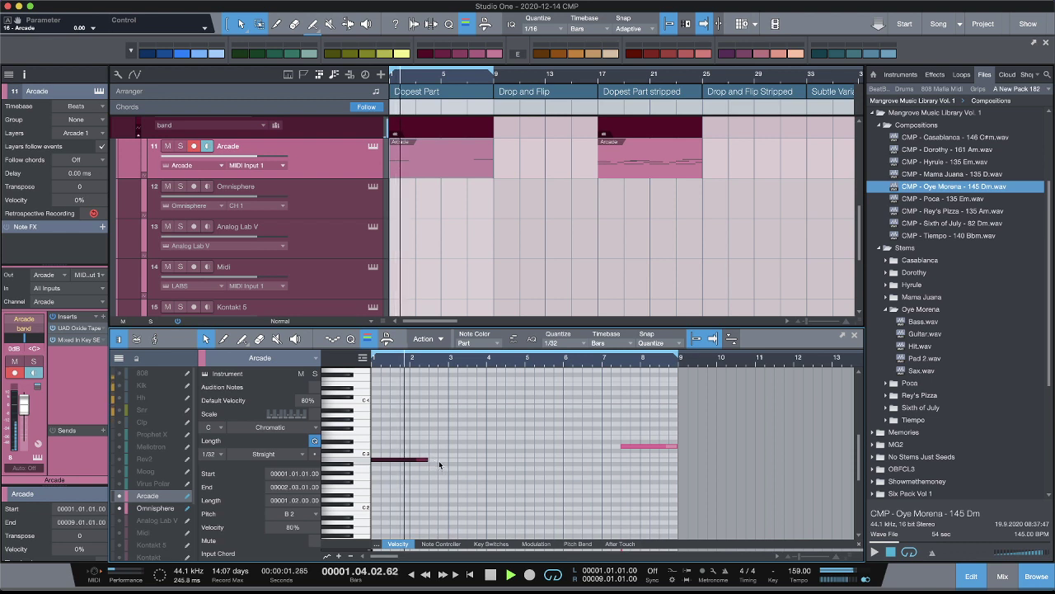
# Step: Lengthen the B 2 note to two bars, ending at bar 3, and delete the remaining D 3 note
pyautogui.click(444, 465)
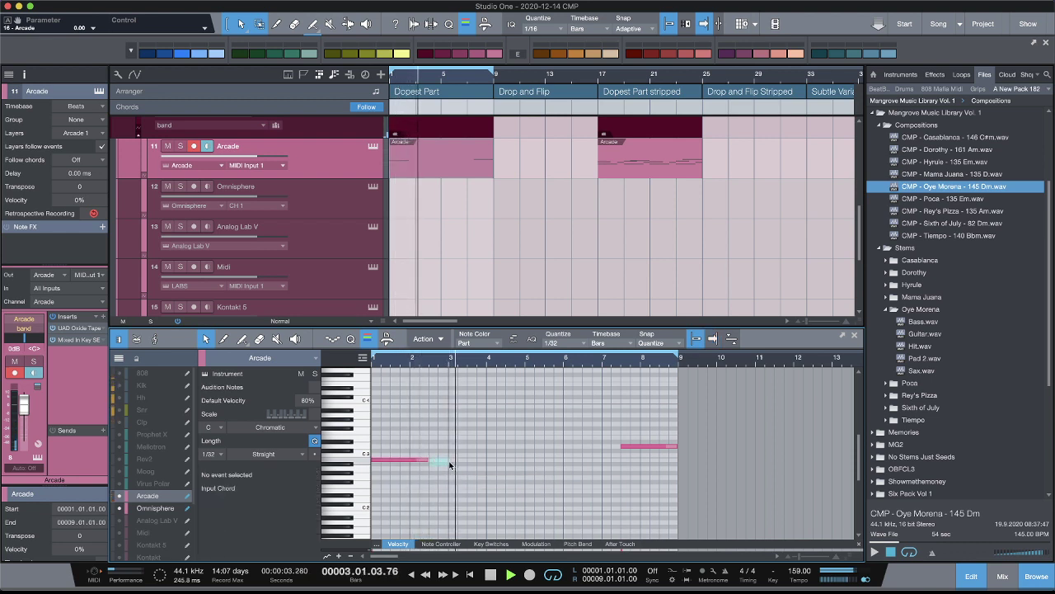
pyautogui.moveTo(428, 459); pyautogui.dragTo(449, 459)
pyautogui.press('space')
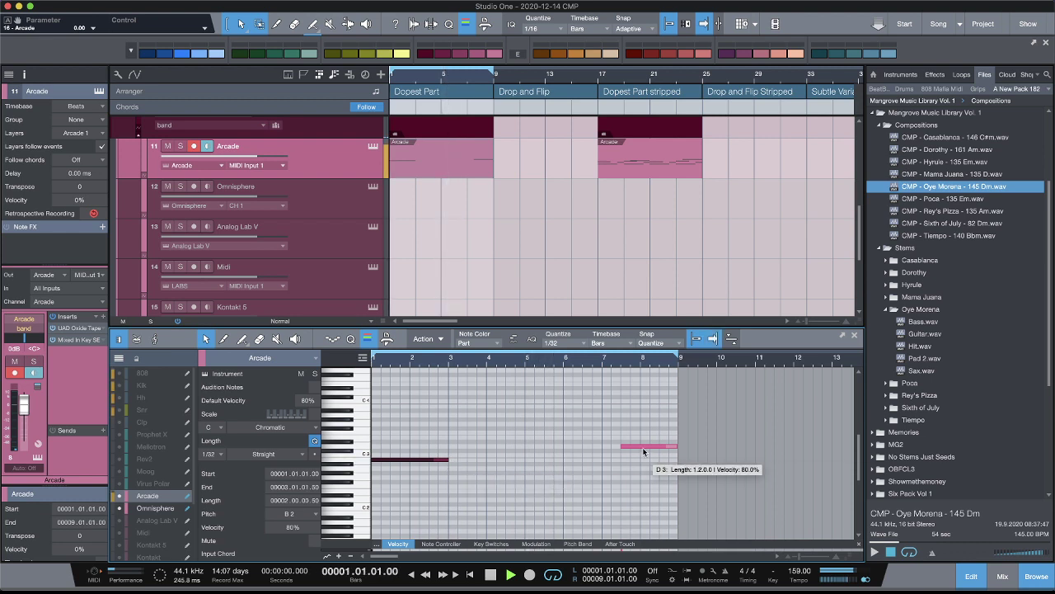
pyautogui.press('space')
pyautogui.click(641, 446)
pyautogui.press('Delete')
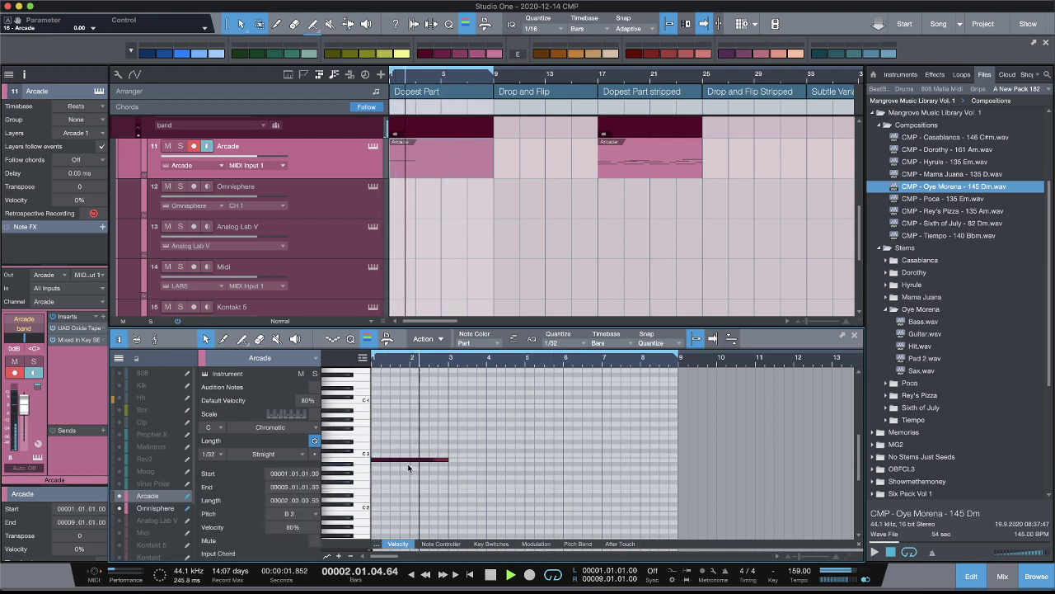
# Step: Duplicate the two-bar B 2 note to bar 3 and shorten the ends of both notes slightly using 1/16 T quantize
pyautogui.press('super+d')
pyautogui.moveTo(514, 462); pyautogui.dragTo(474, 463)
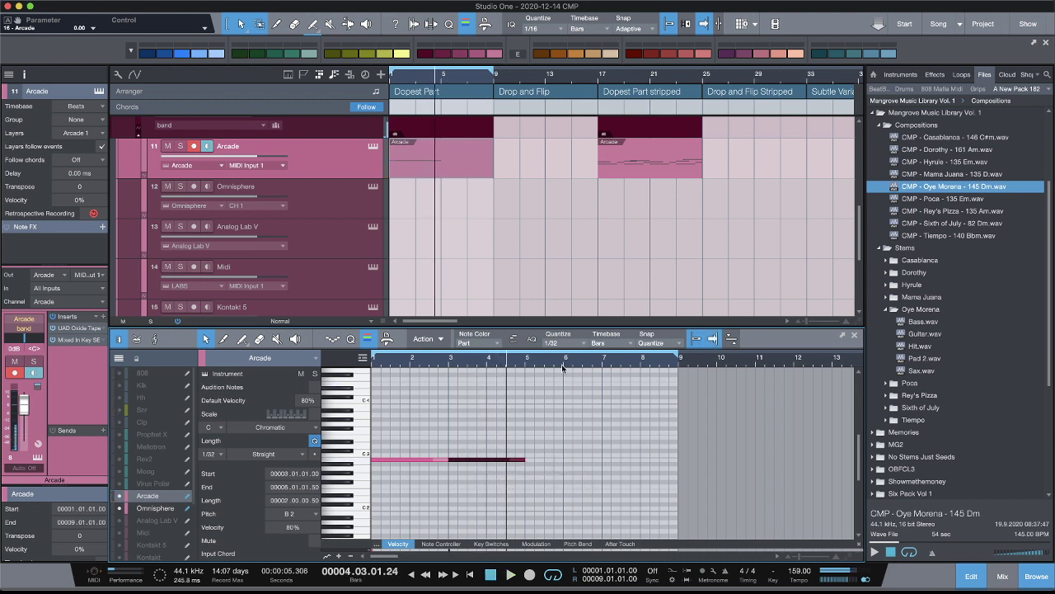
pyautogui.click(582, 340)
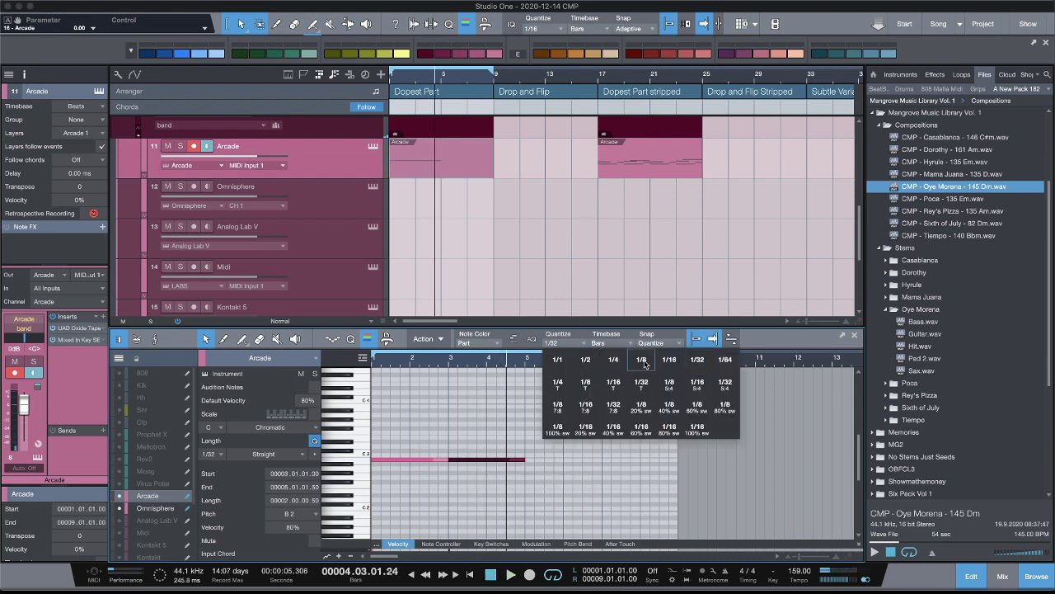
pyautogui.click(613, 386)
pyautogui.moveTo(540, 505); pyautogui.dragTo(371, 453)
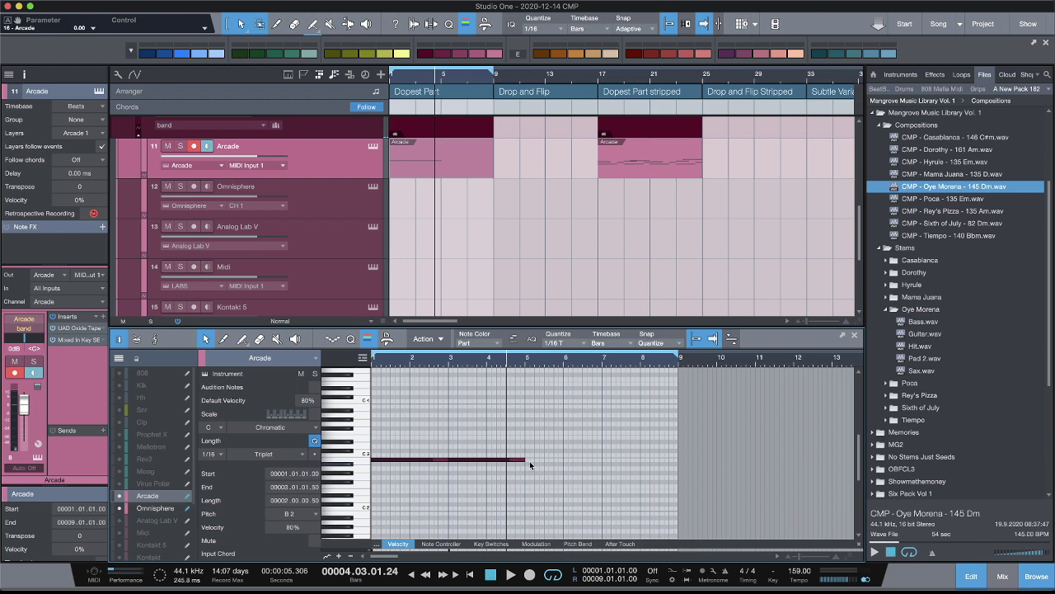
pyautogui.moveTo(528, 459); pyautogui.dragTo(417, 459)
# Step: Duplicate the two shortened B 2 notes to bar 5 and raise the copies to C 3
pyautogui.press('space')
pyautogui.press('d')
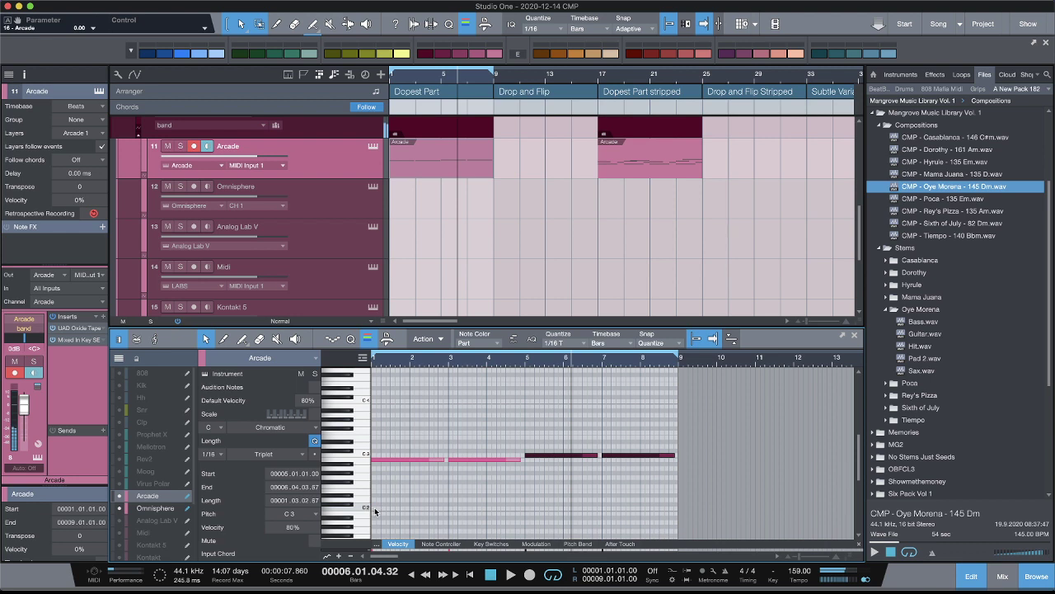
# Step: Add half-bar notes with 1/2 quantize: C 2 and D 2 in bar 1, and E 2 at the start of bar 2
pyautogui.click(378, 510)
pyautogui.moveTo(403, 513); pyautogui.dragTo(392, 518)
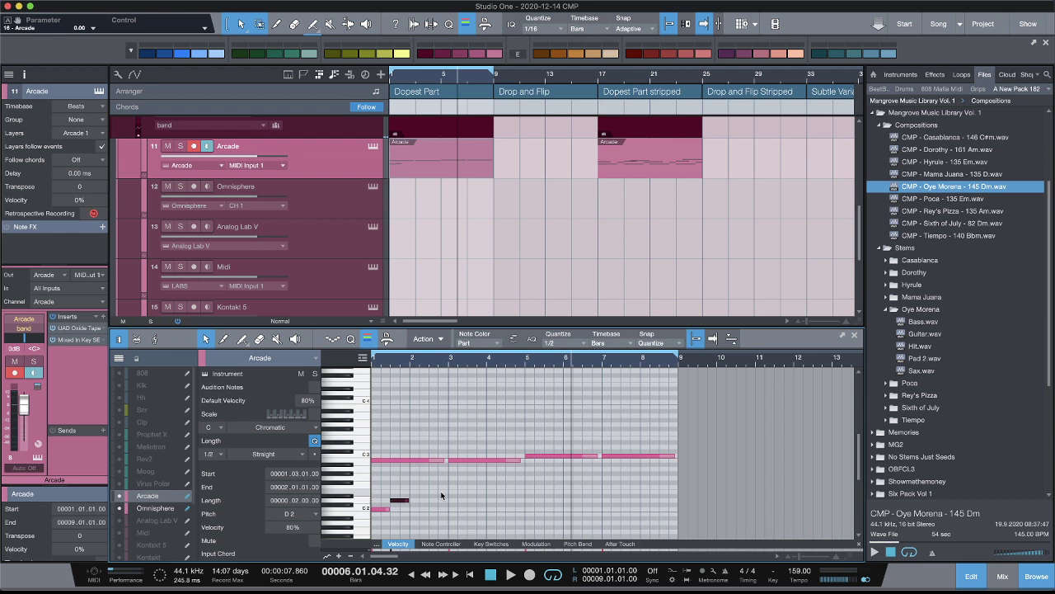
pyautogui.press('space')
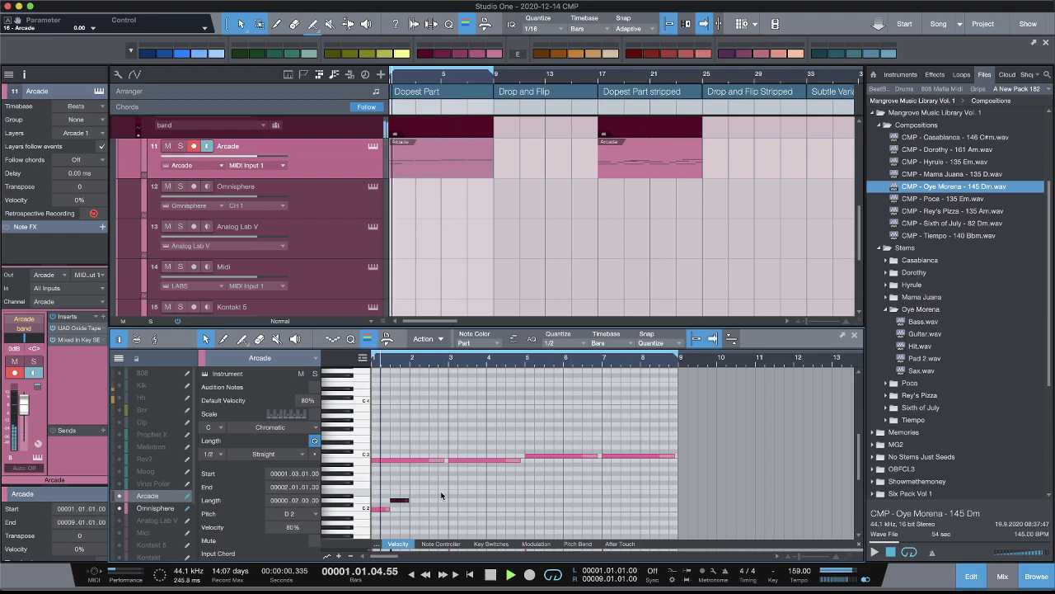
pyautogui.press('Home')
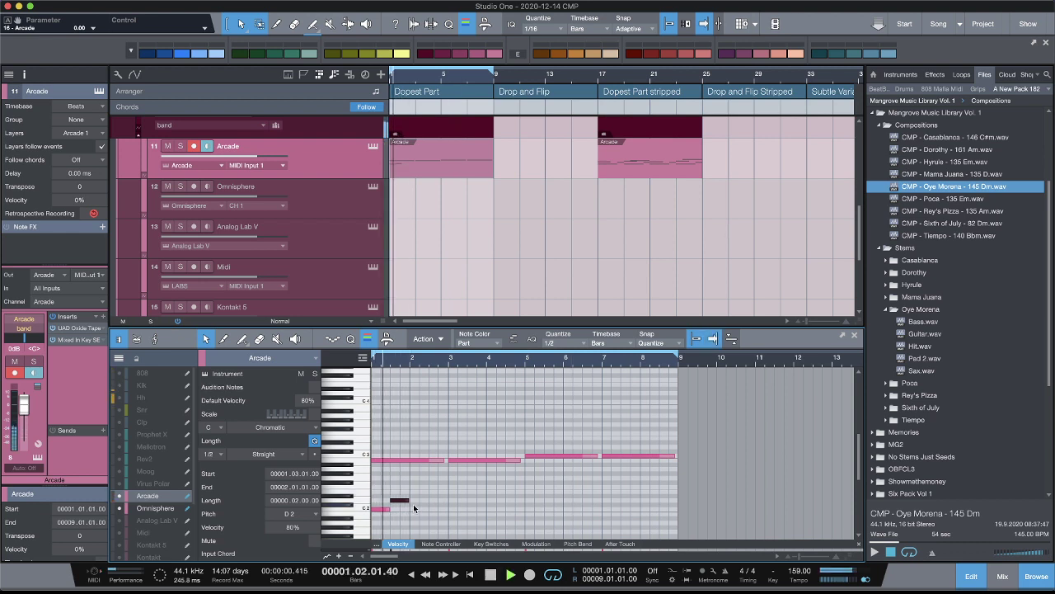
pyautogui.press('space')
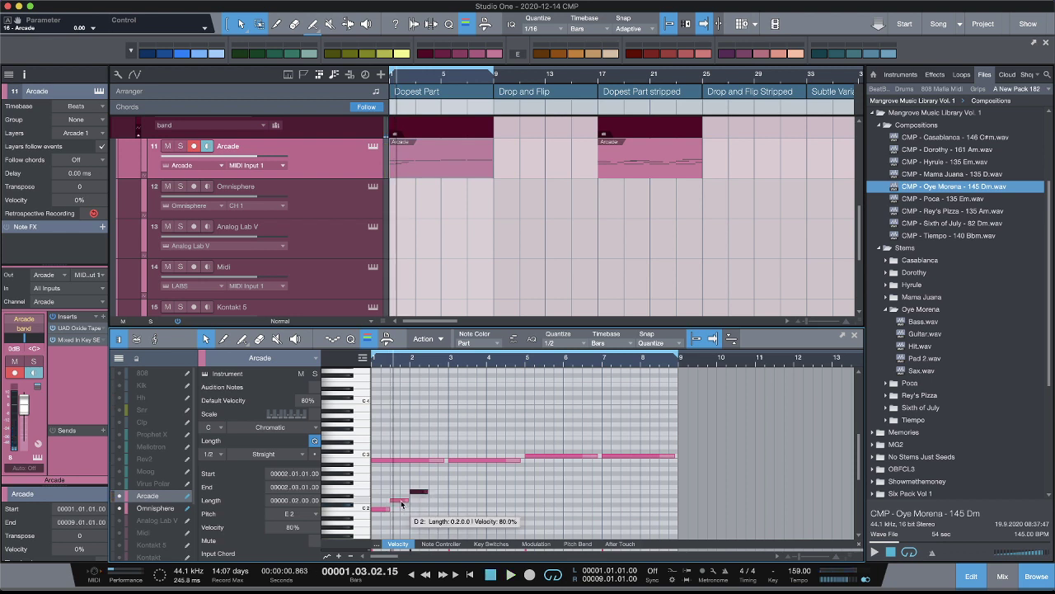
# Step: Audition the first low note of bar 2 at other pitches, set it to E 2, and add a half-bar D 2 note after it
pyautogui.press('space')
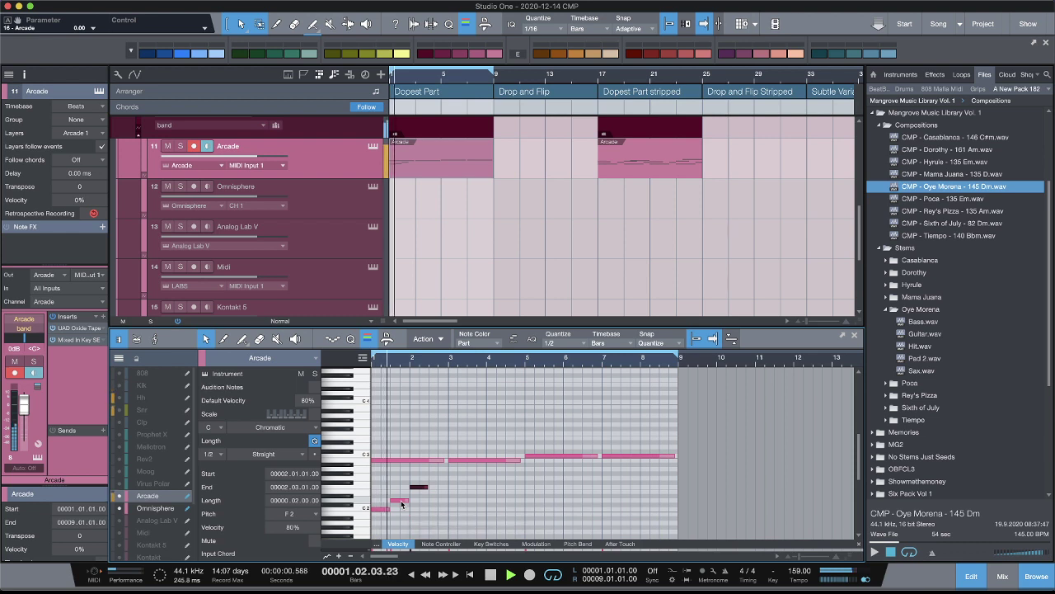
pyautogui.press('space')
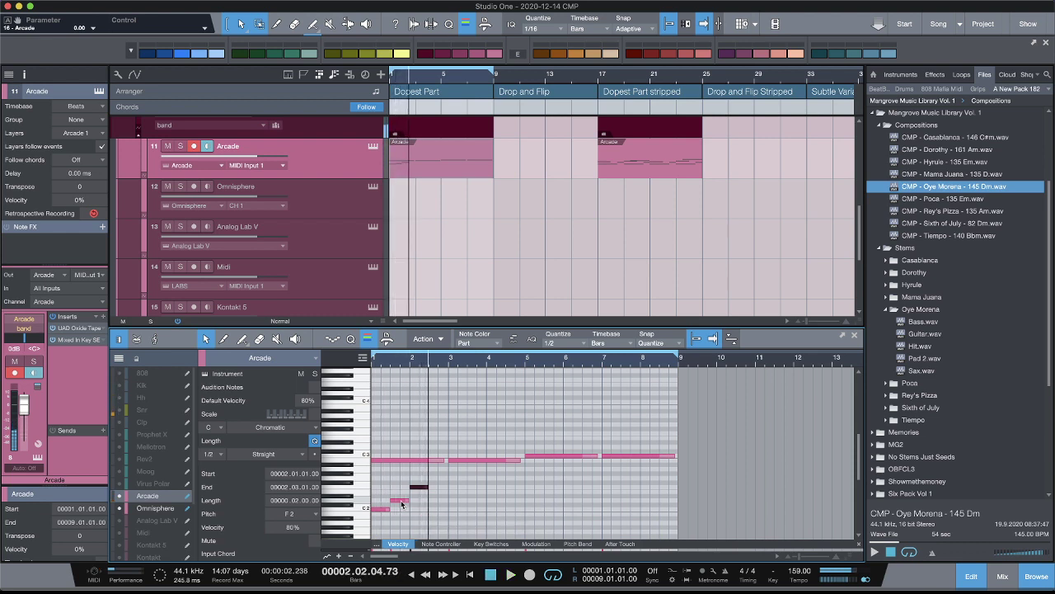
pyautogui.press('space')
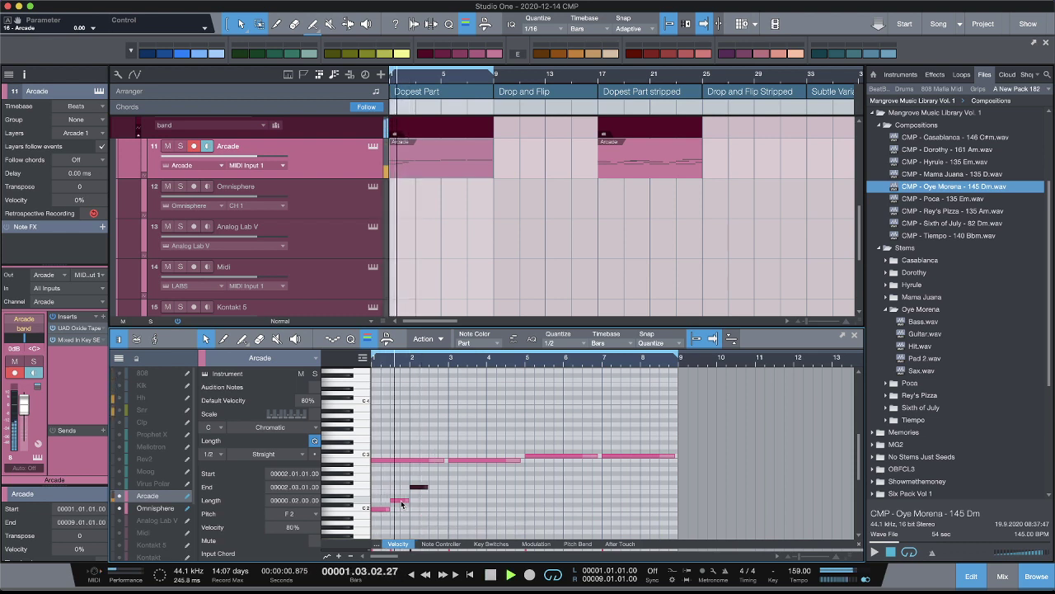
pyautogui.press('space')
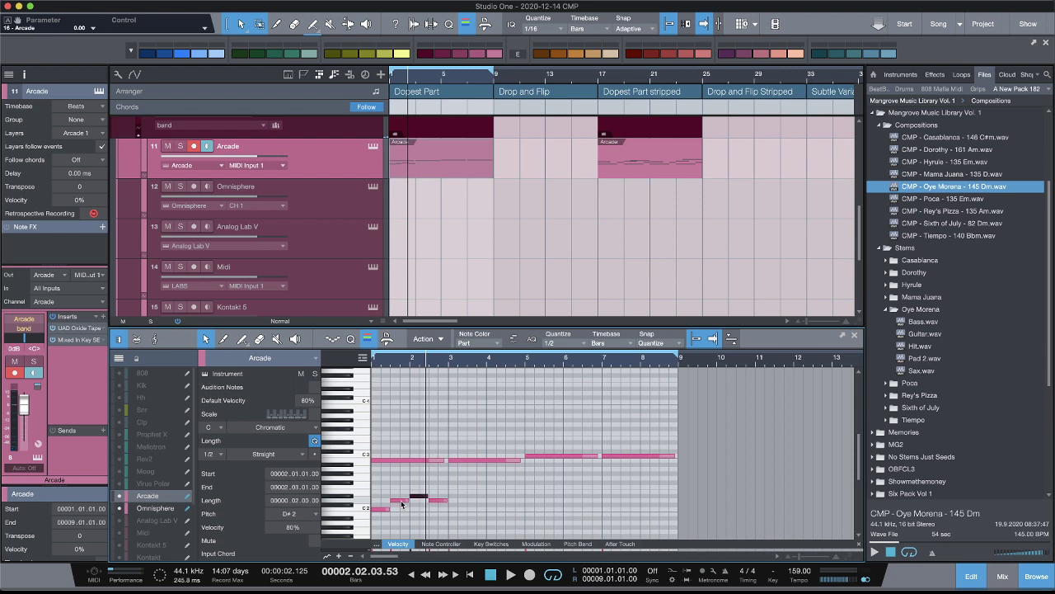
pyautogui.press('Up')
pyautogui.press('space')
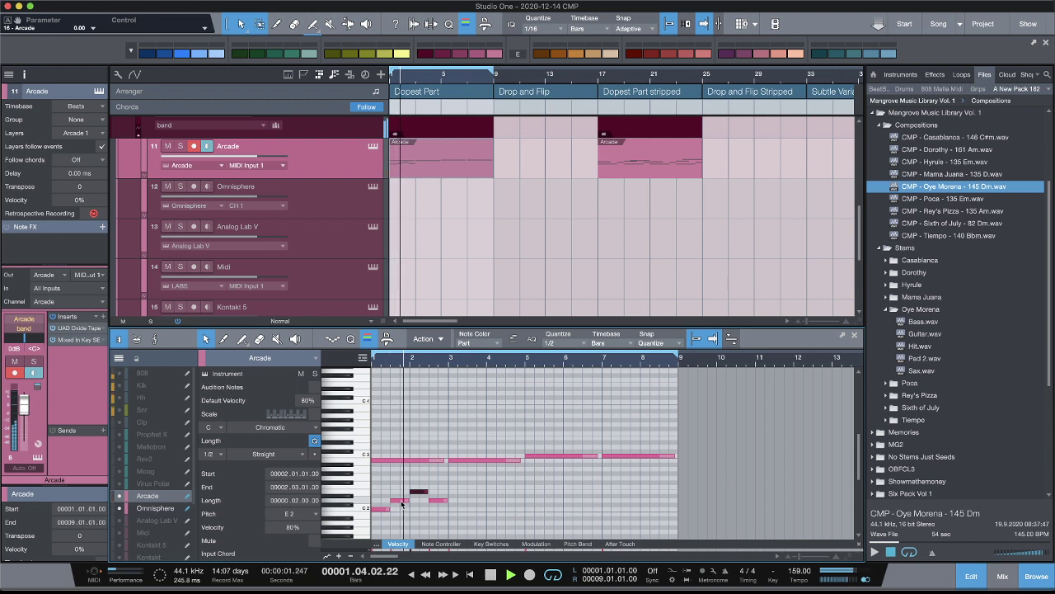
pyautogui.press('space')
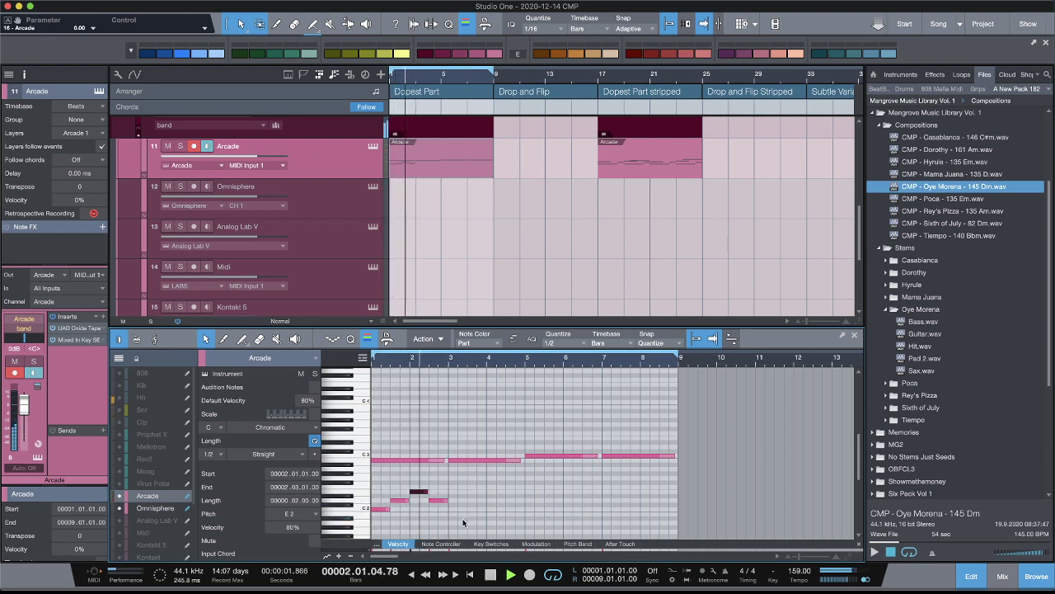
pyautogui.press('space')
# Step: Duplicate the four low half-bar notes of bars 1 and 2 to bar 3
pyautogui.moveTo(486, 528); pyautogui.dragTo(345, 492)
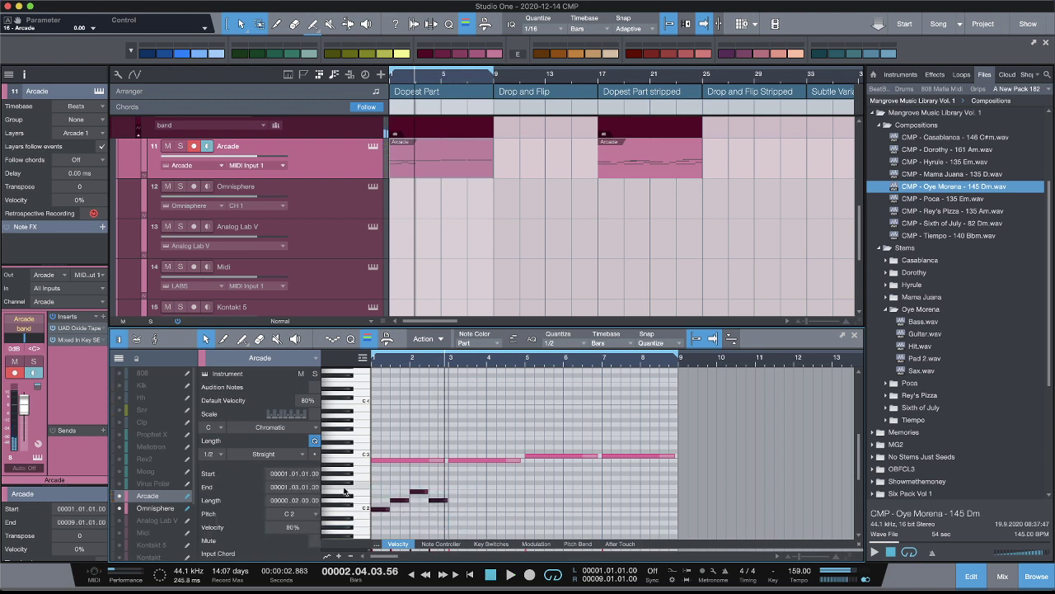
pyautogui.press('d')
pyautogui.click(560, 515)
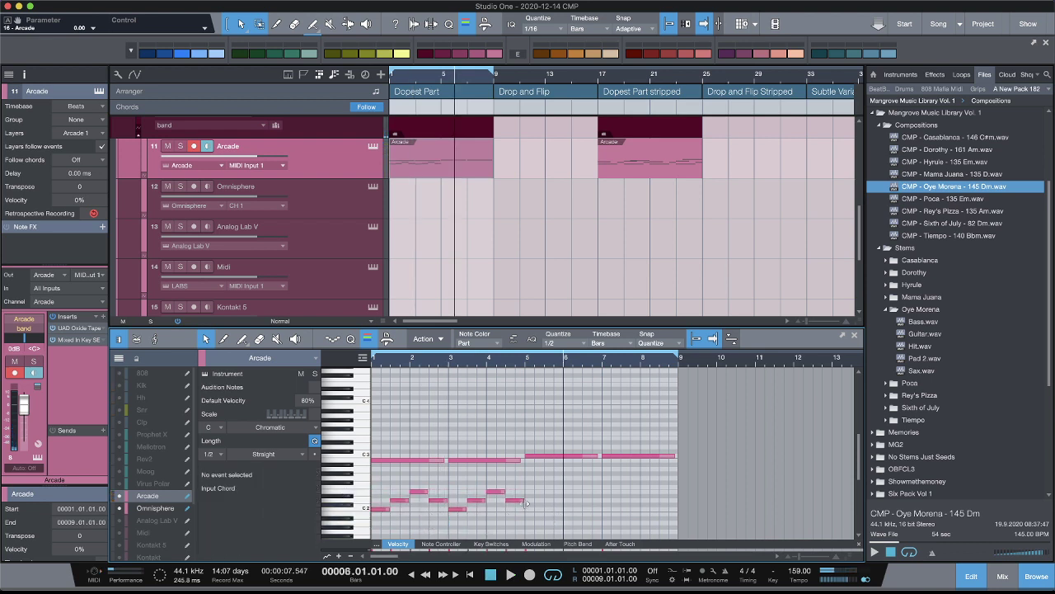
# Step: Raise the last low note of bar 4 to F 2 and duplicate the eight-note low pattern to bar 5
pyautogui.click(515, 500)
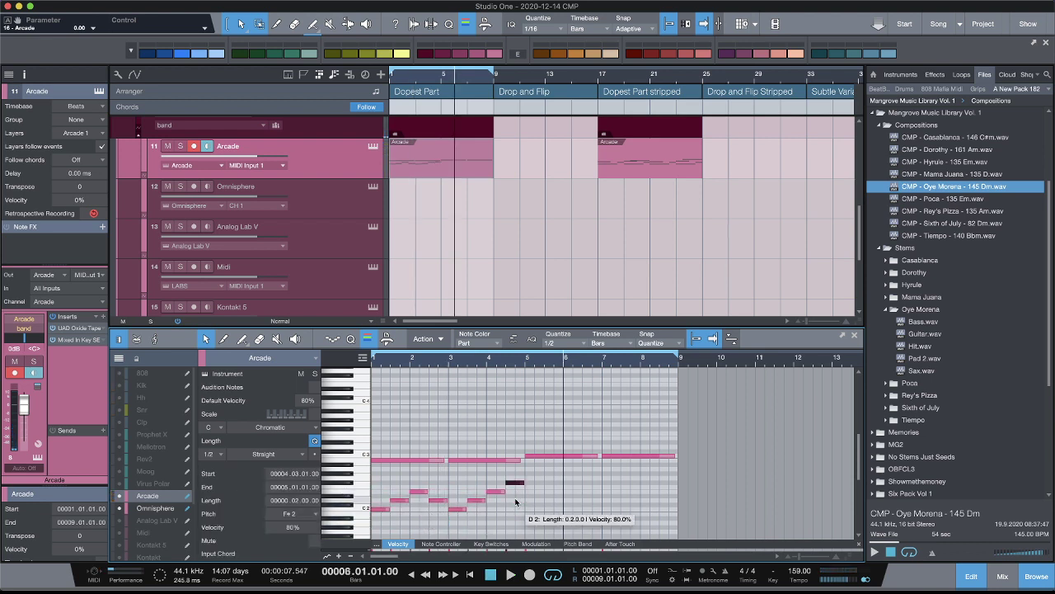
pyautogui.moveTo(602, 530); pyautogui.dragTo(349, 483)
pyautogui.press('d')
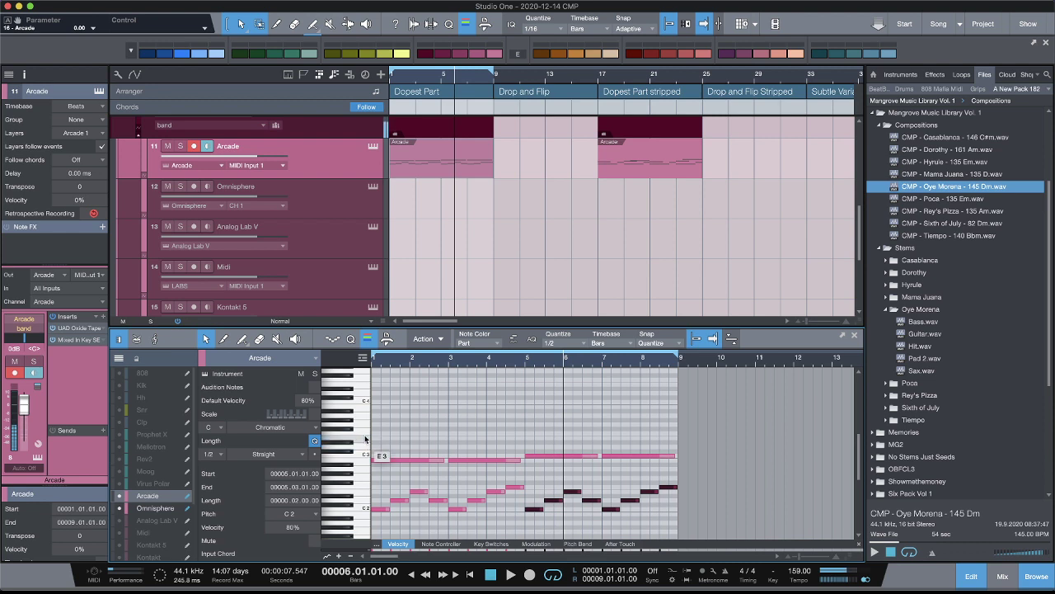
# Step: Add one-bar E 3 notes at bars 2 and 6, play the part, and mute both notes
pyautogui.click(415, 438)
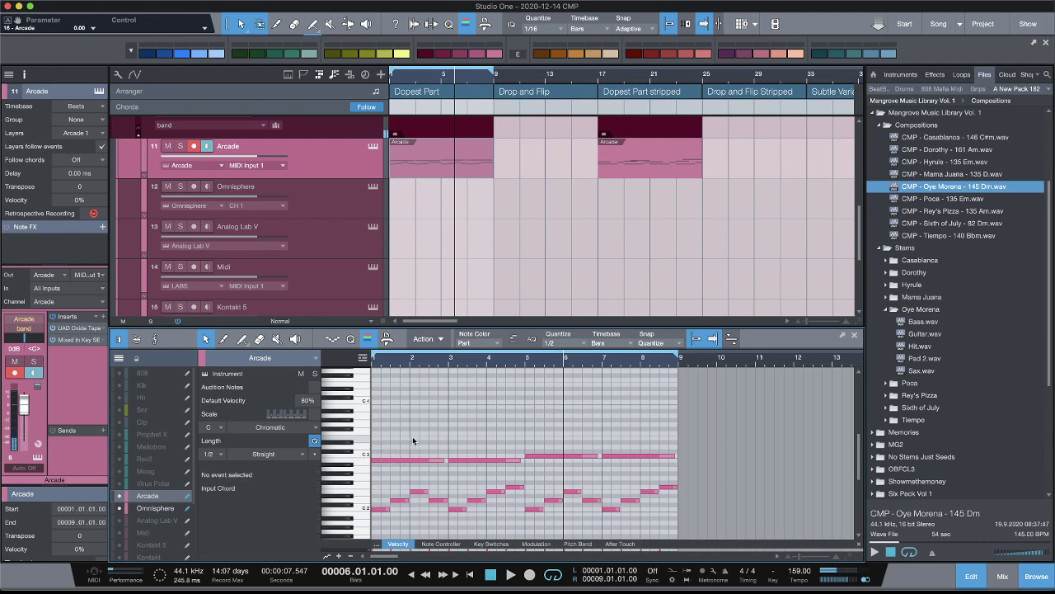
pyautogui.moveTo(429, 438); pyautogui.dragTo(599, 440)
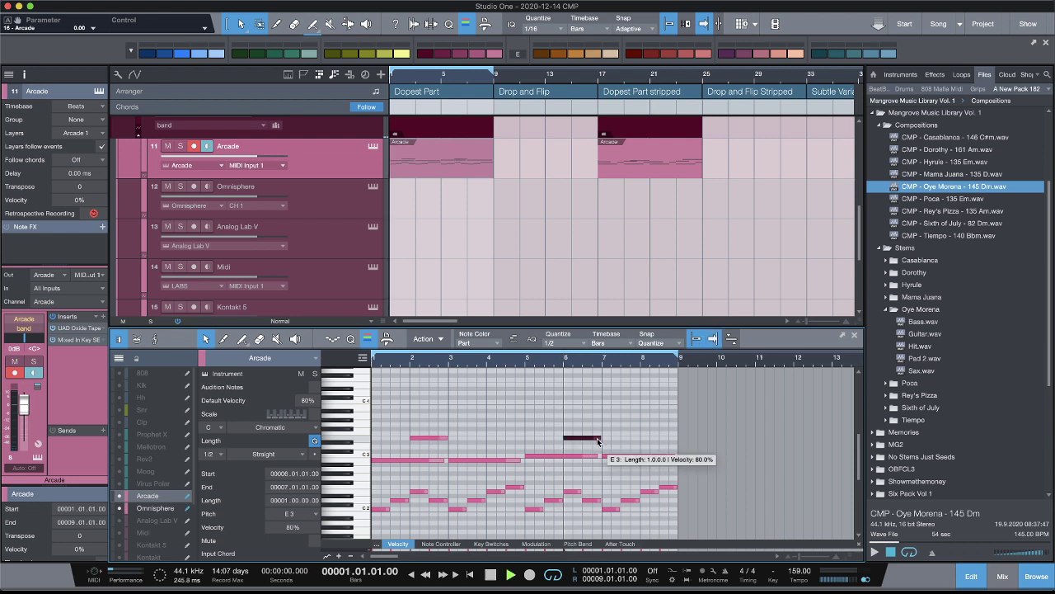
pyautogui.press('space')
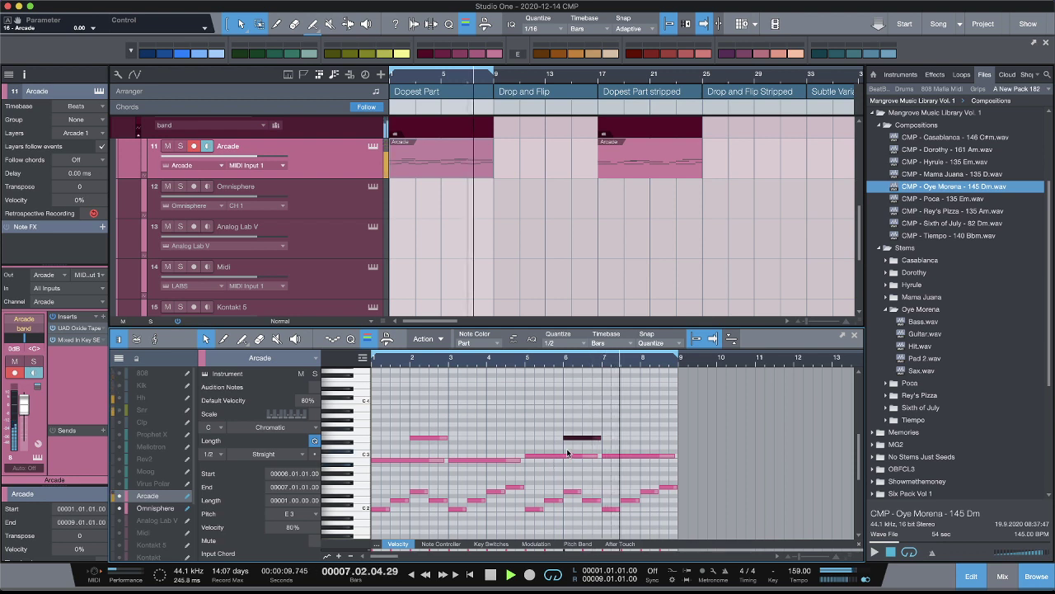
pyautogui.keyDown('shift'); pyautogui.click(430, 438); pyautogui.keyUp('shift')
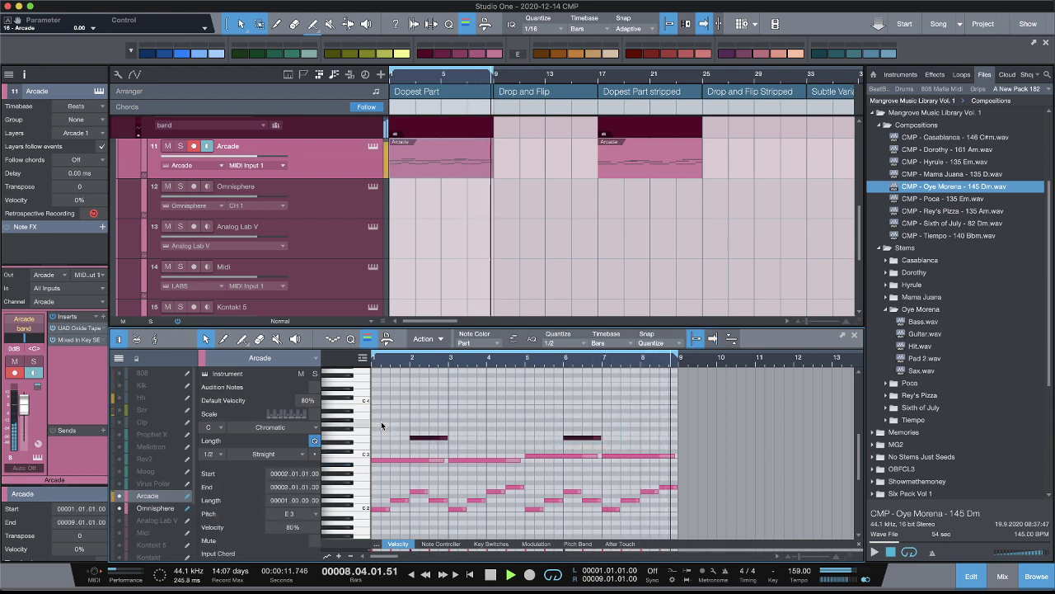
pyautogui.hotkey('shift', 'm')
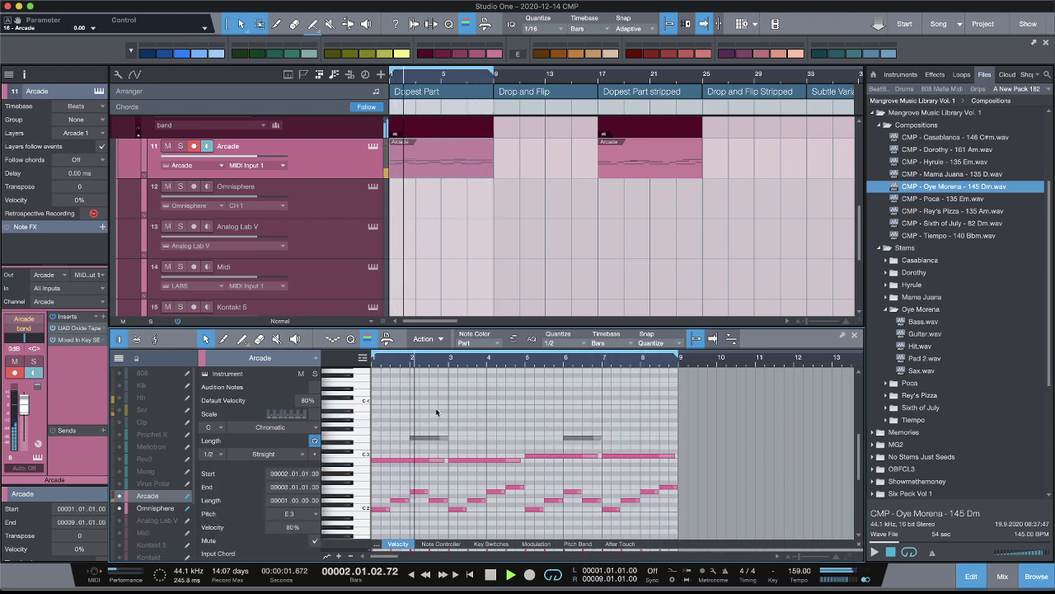
# Step: Move the second Arcade part to bar 9 under Drop and Flip and play with the loop extended to bar 17
pyautogui.moveTo(650, 178); pyautogui.dragTo(545, 175)
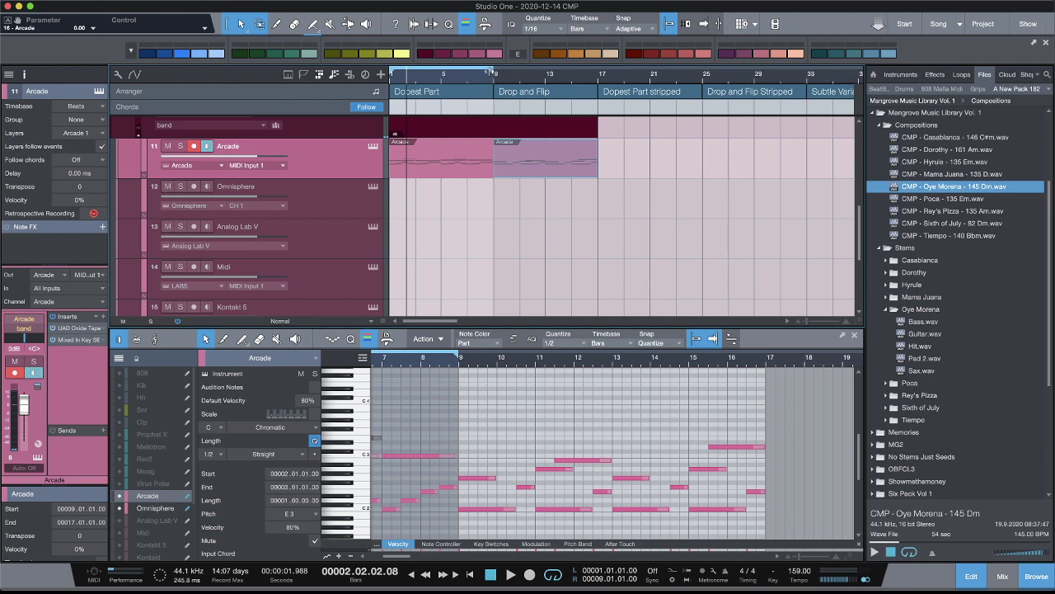
pyautogui.moveTo(492, 73); pyautogui.dragTo(597, 74)
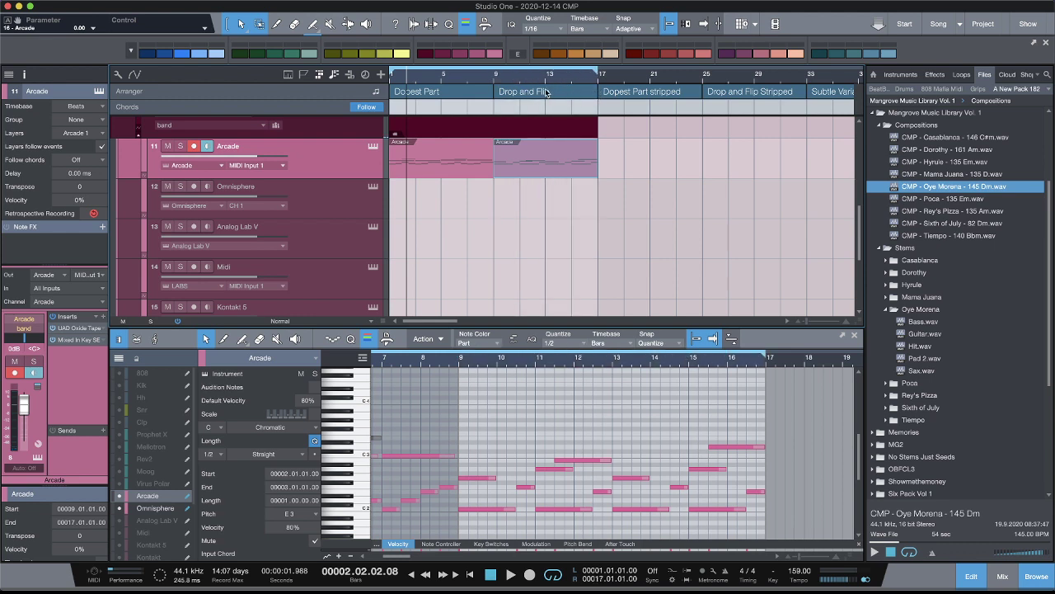
pyautogui.press('f')
pyautogui.press('space')
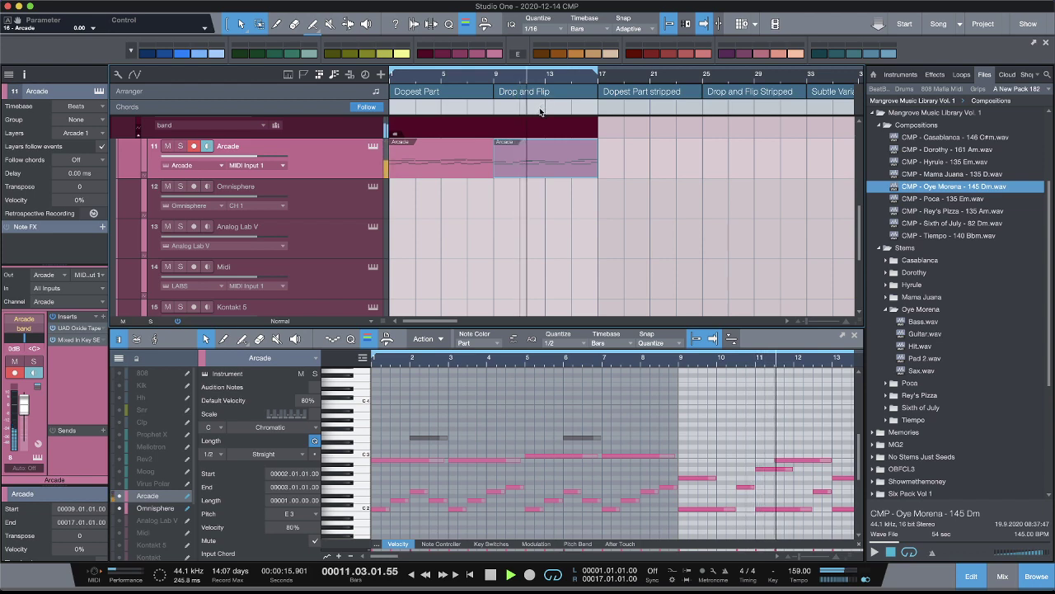
# Step: Duplicate the 808, Kik, Hh and Snr parts to bar 9 and move the loop start to bar 9
pyautogui.scroll(10, 631, 169)
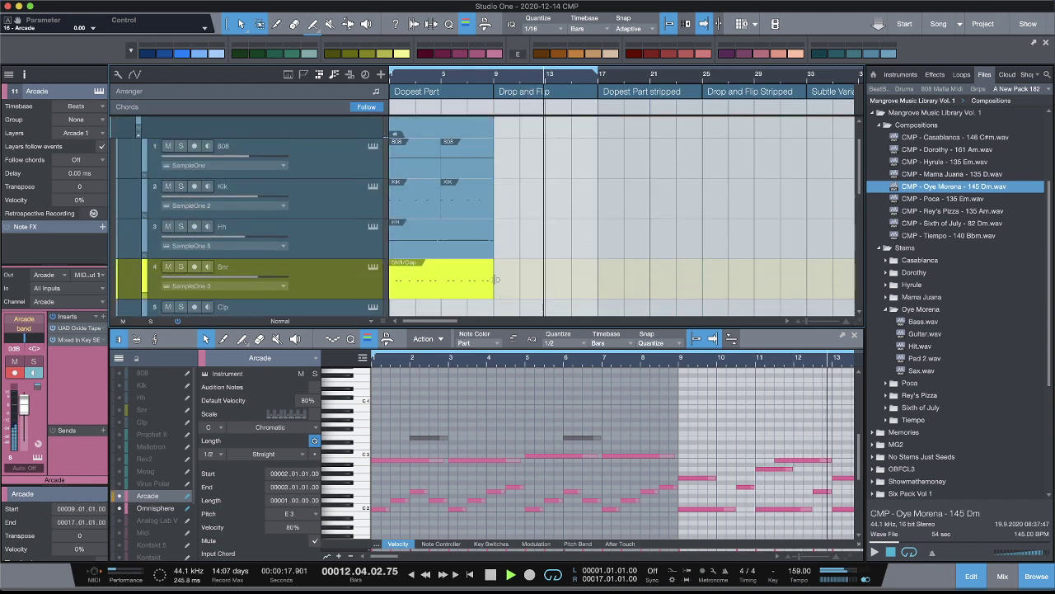
pyautogui.click(316, 146)
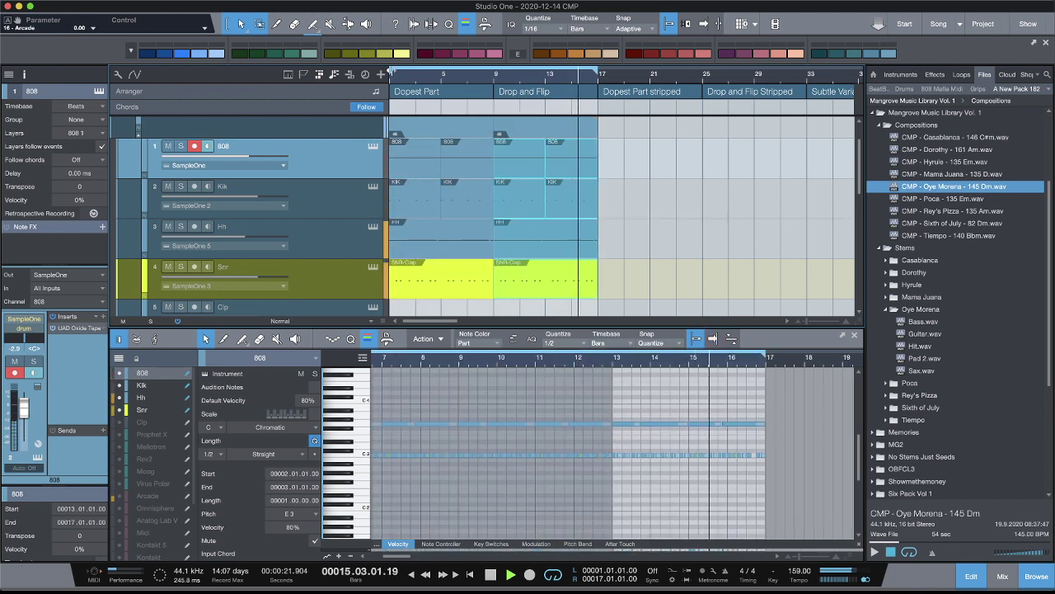
pyautogui.moveTo(394, 71); pyautogui.dragTo(496, 72)
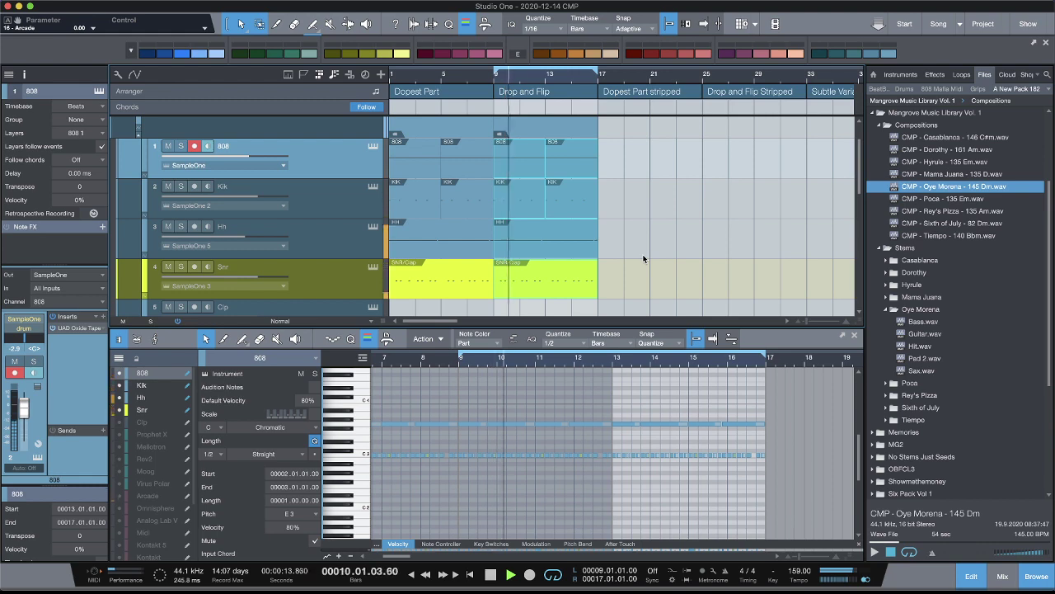
# Step: Reduce the track height to Tiny and extend the loop start back to bar 1 for playback
pyautogui.hotkey('shift', 'w')
pyautogui.hotkey('shift', 'w')
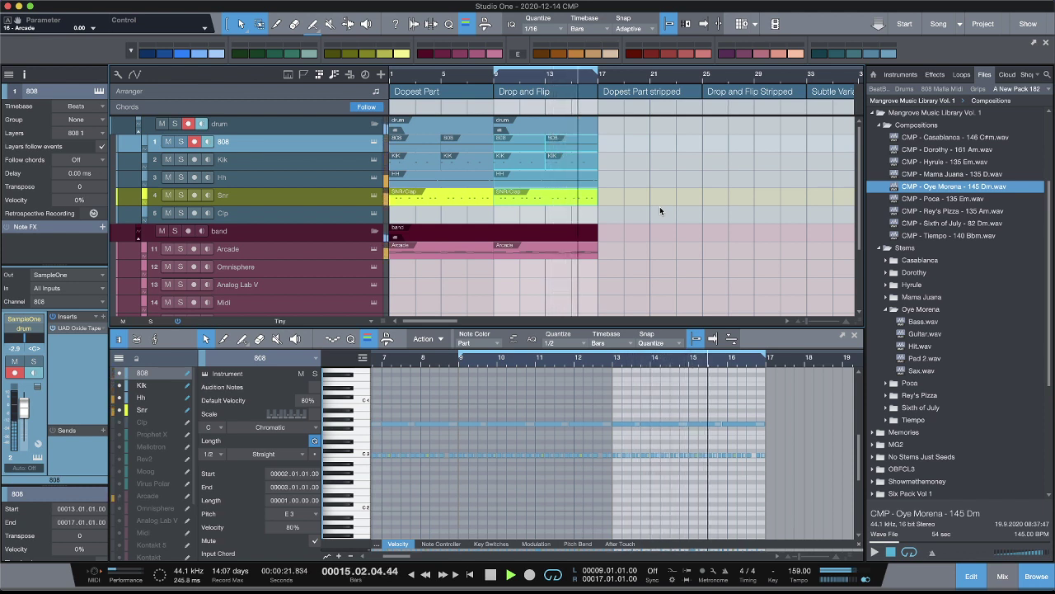
pyautogui.moveTo(495, 73); pyautogui.dragTo(391, 74)
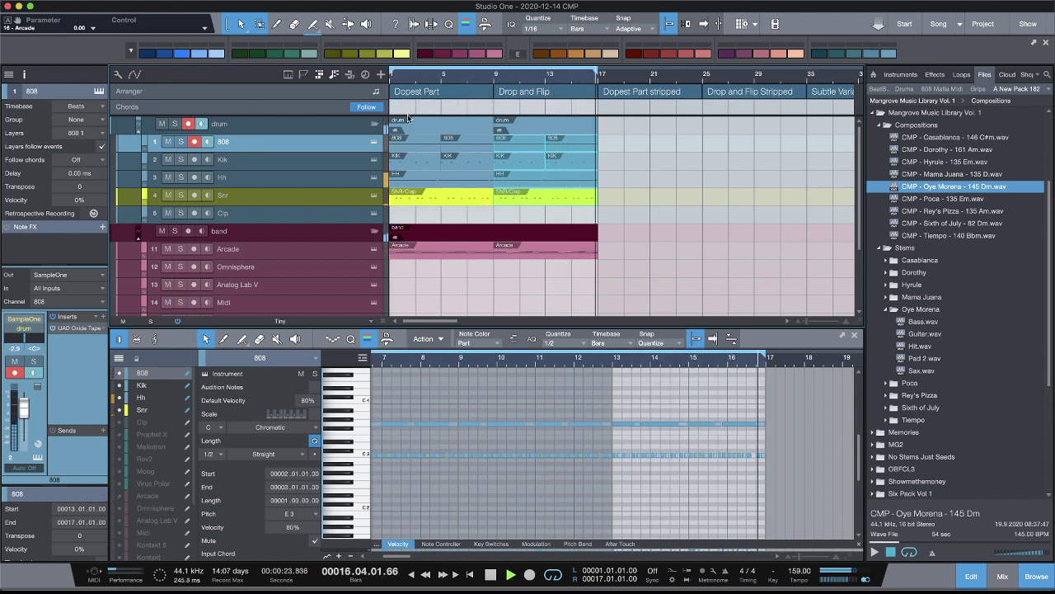
pyautogui.press('space')
# Step: Open the Arcade instrument from its track and show the edit view of the Guitar.wav sample
pyautogui.click(445, 256)
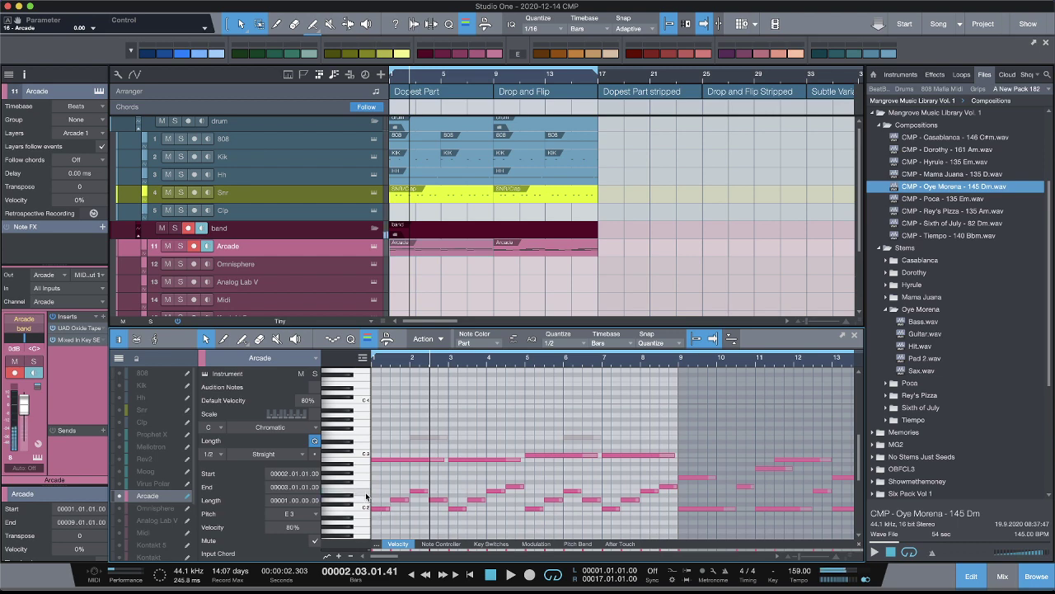
pyautogui.scroll(4, 367, 495)
pyautogui.hotkey('shift', 'e')
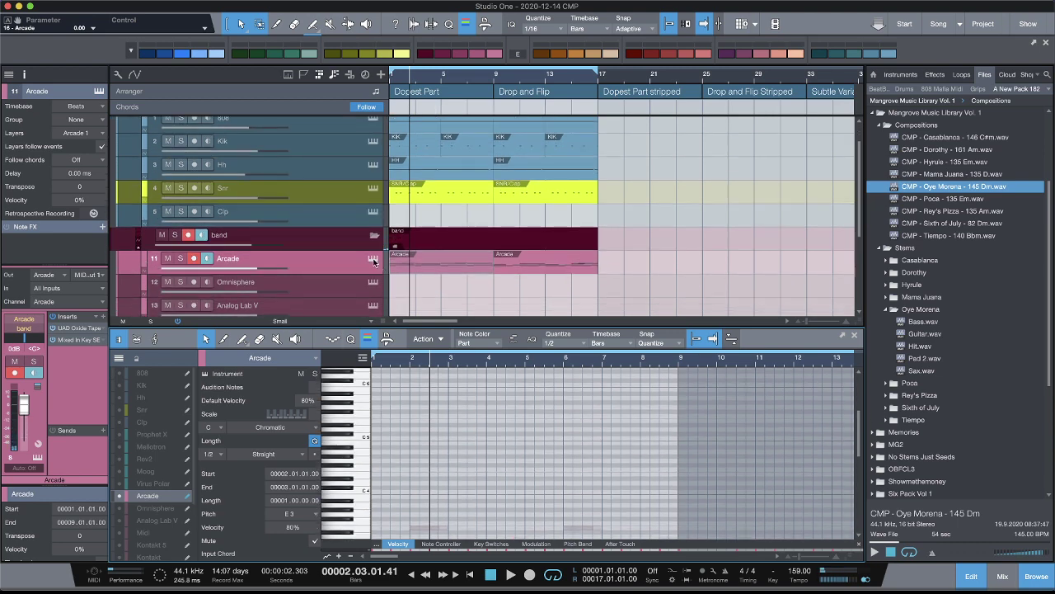
pyautogui.click(373, 259)
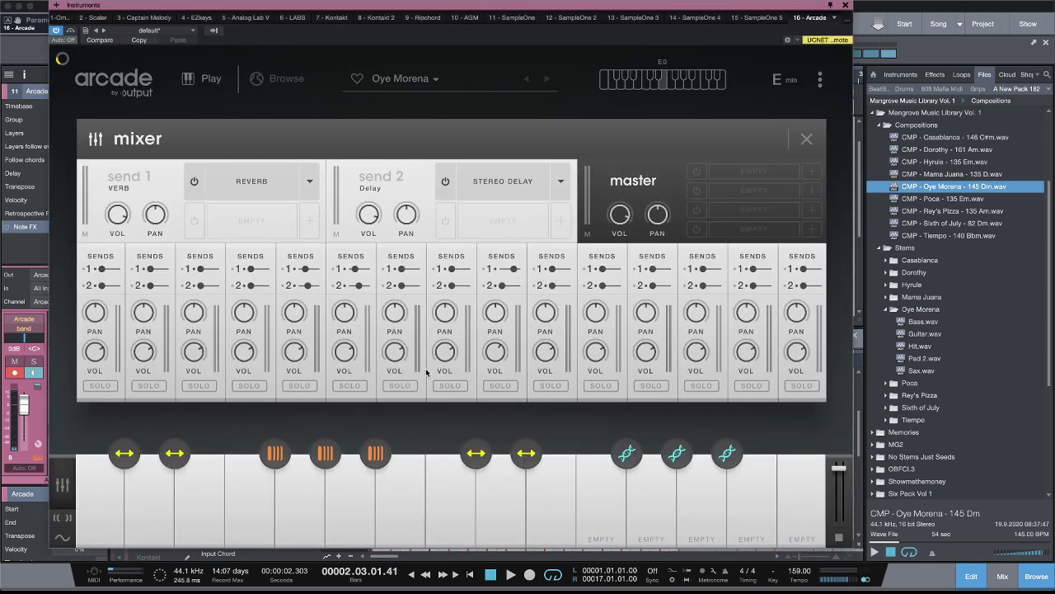
pyautogui.click(200, 538)
pyautogui.click(213, 516)
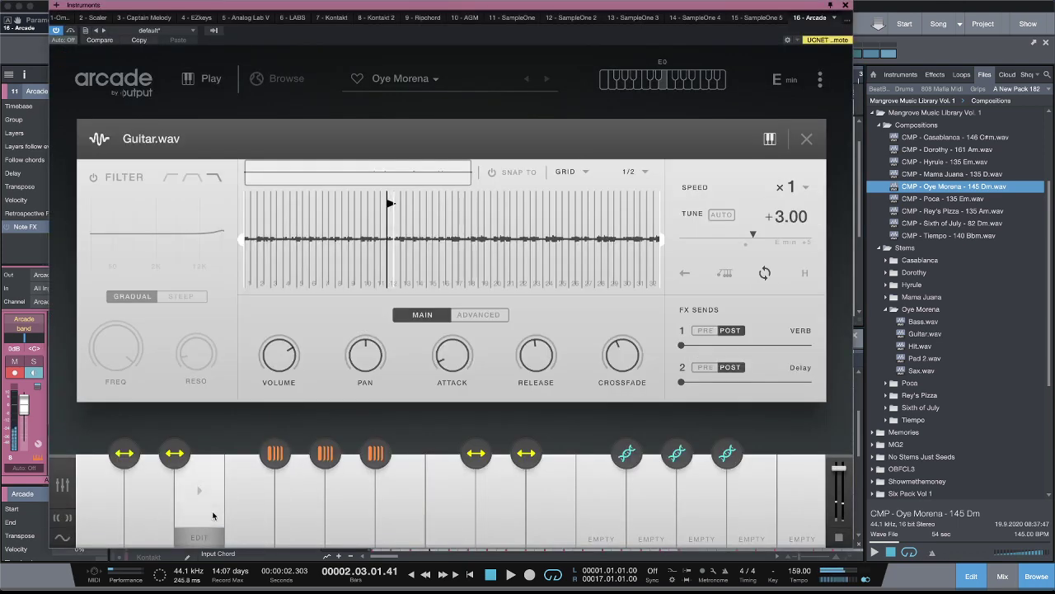